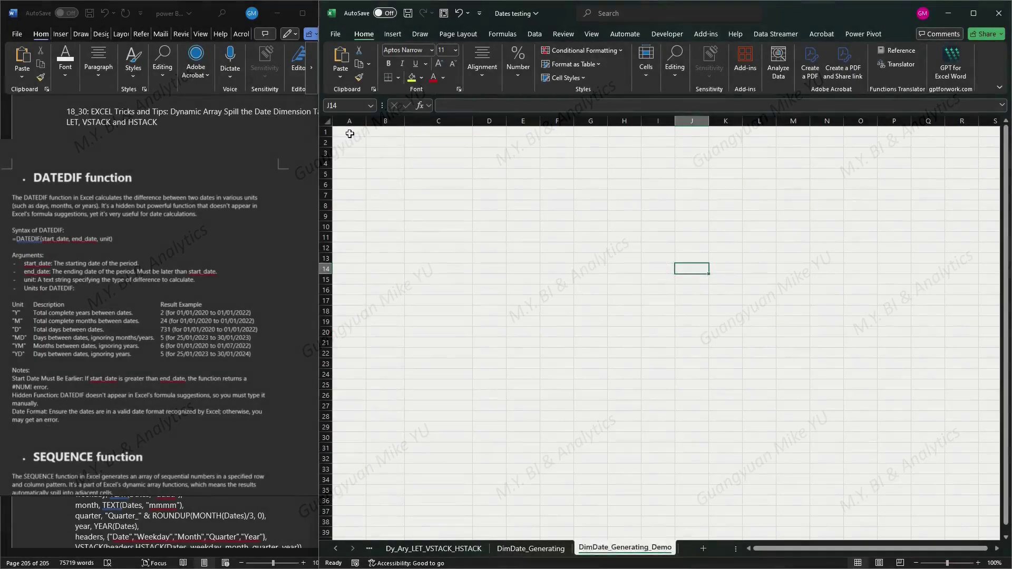
- Enter the header StartDate in A1 with the date 1/1/2025 below it in A2
type("StartDate")
key("Return")
type("1/1/2025")
key("Return")
- Enter the header EndDate in B1 with the date 31/12/2025 below it in B2
key("Up")
key("Up")
key("Right")
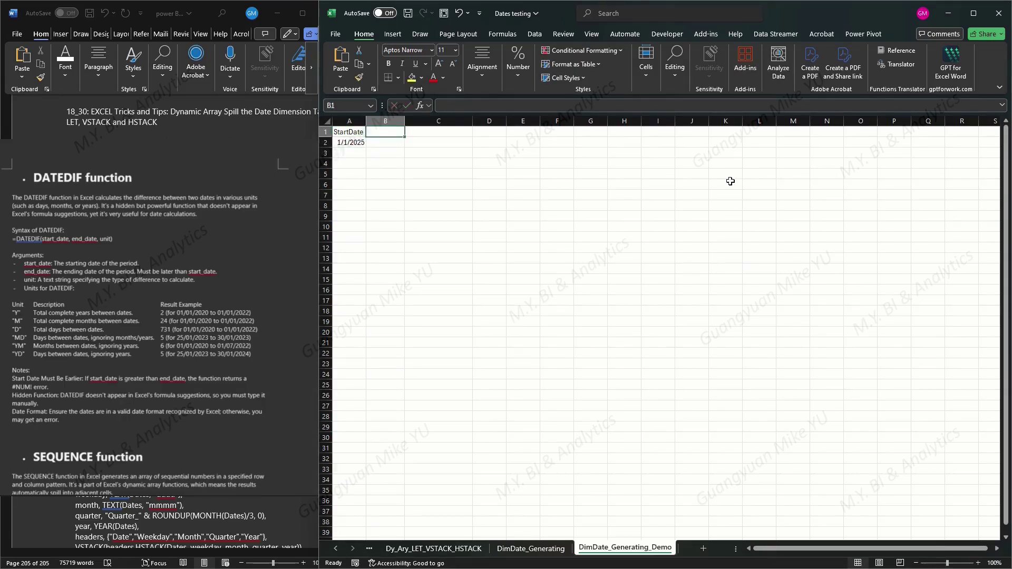
type("EndDate")
key("Return")
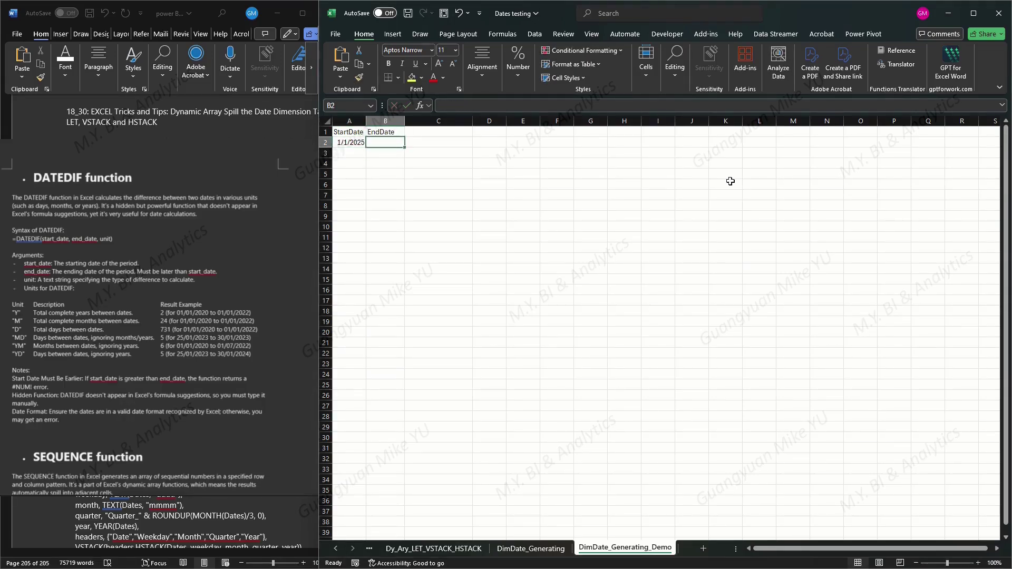
type("31/12/2025")
key("Return")
- Enter the header Days(NumOfRows) in C1
key("Up")
key("Up")
key("Right")
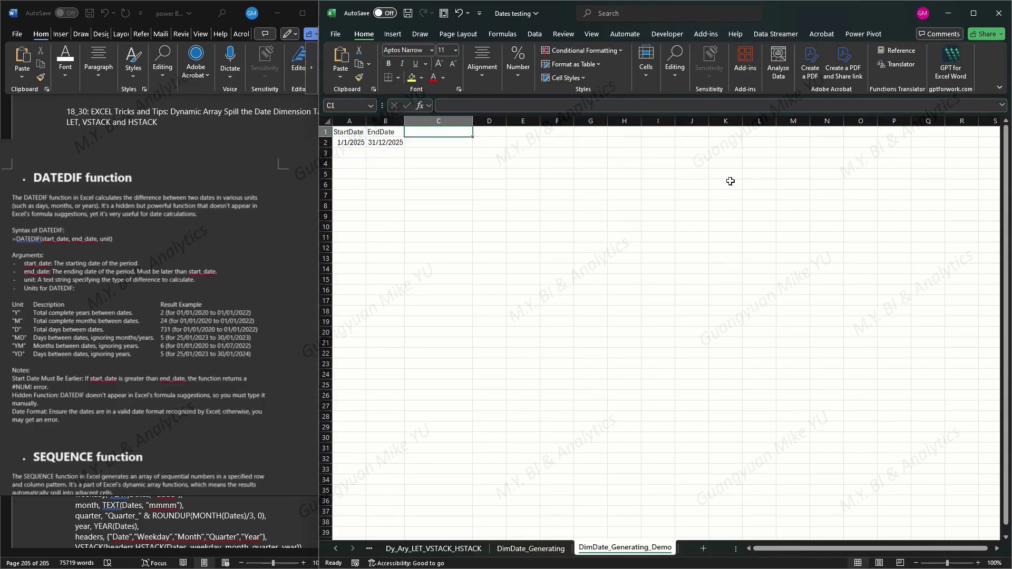
type("Days(N")
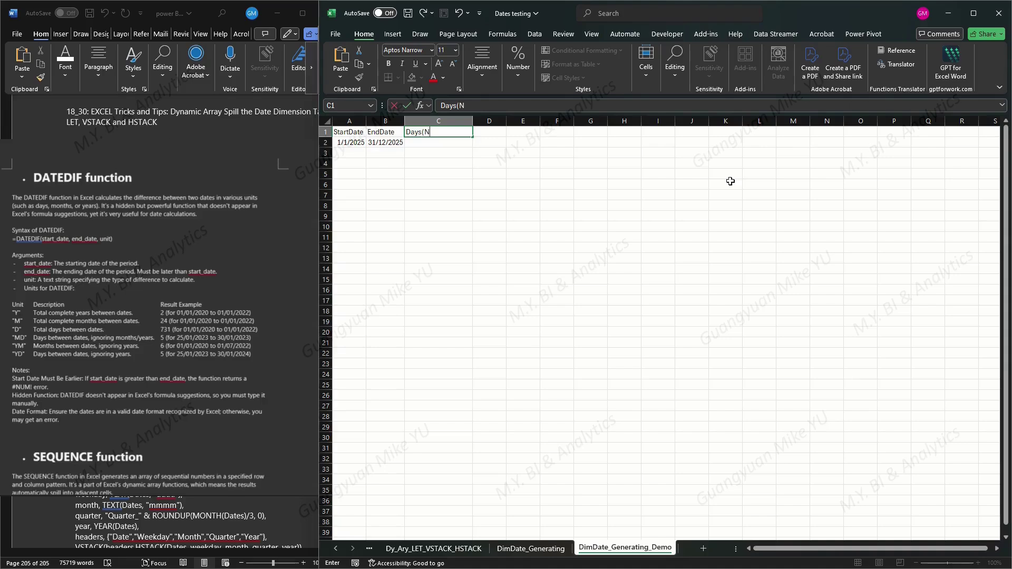
type("umOfRows")
key("Return")
- Calculate the inclusive number of days in C2 with =DATEDIF(A2,B2,"d")+1
type("=")
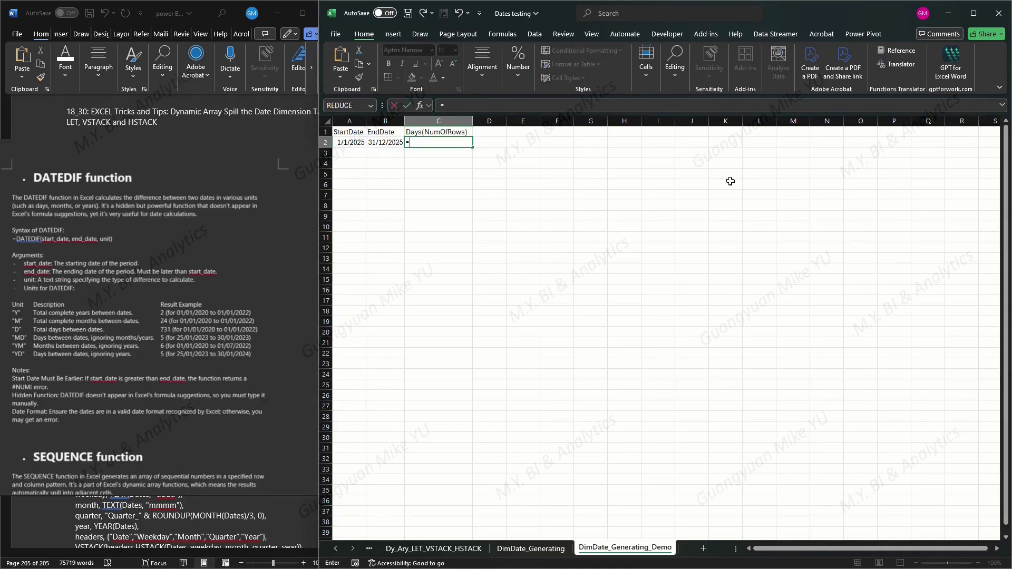
type("DATE")
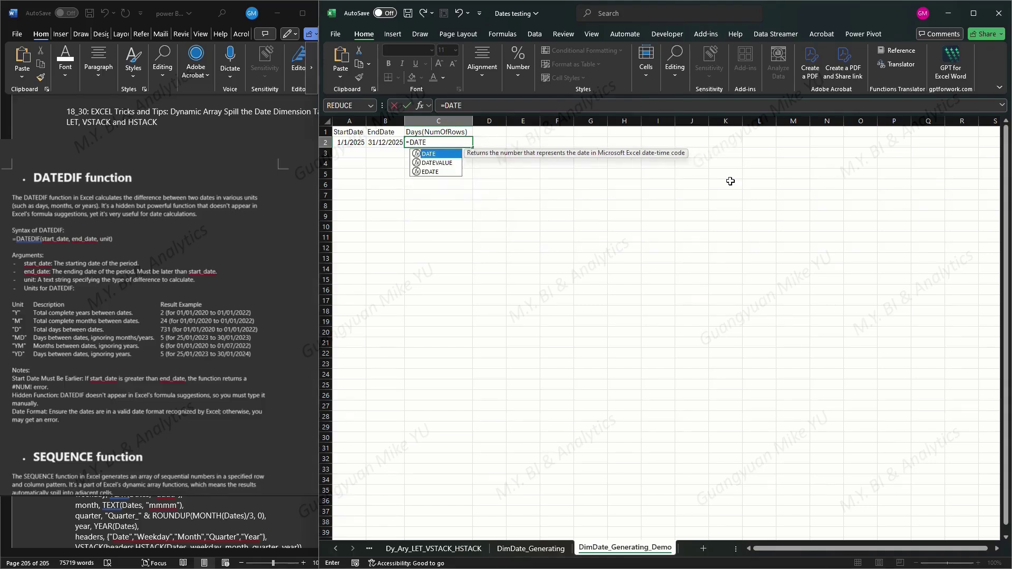
type("DIF(")
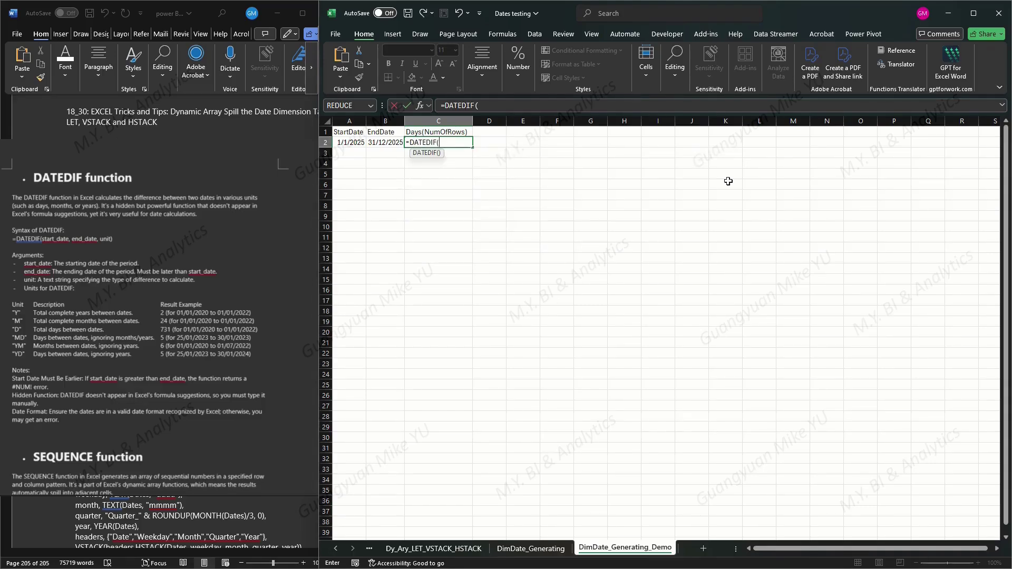
left_click(360, 145)
type(",")
left_click(388, 142)
type(",\"d")
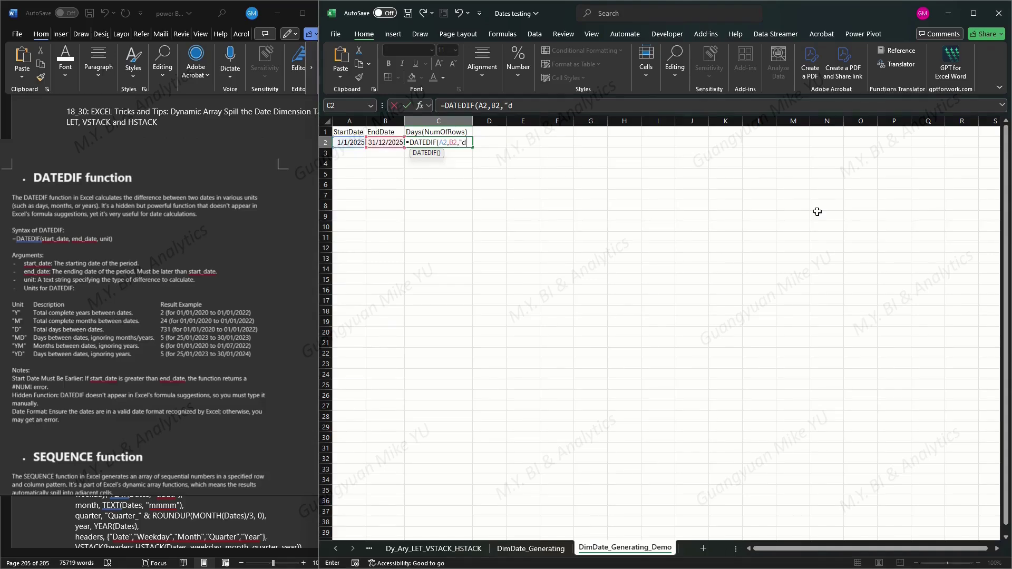
type("\")")
key("Return")
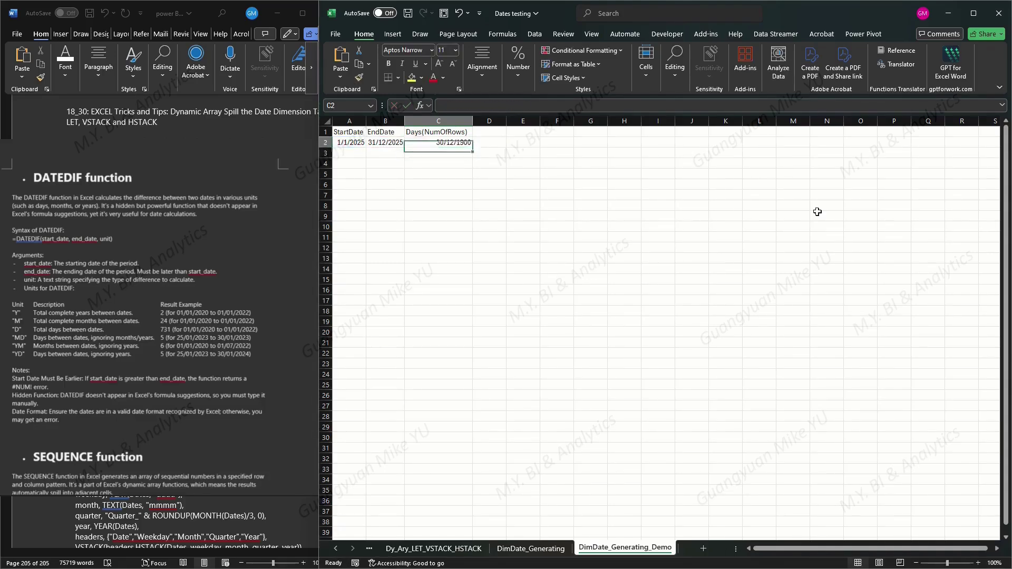
- Change the number format of the day count in C2 to General
key("Up")
left_click(518, 63)
left_click(579, 104)
left_click(546, 129)
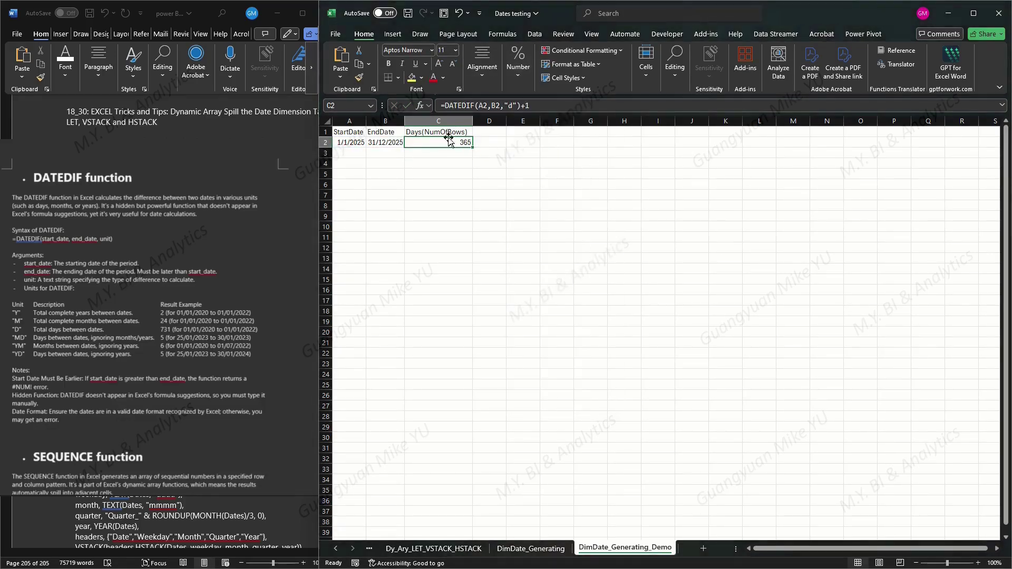
- Add the header Date in D1 and generate the list of dates from D2 with =SEQUENCE(C2,1,A2,1)
left_click(491, 133)
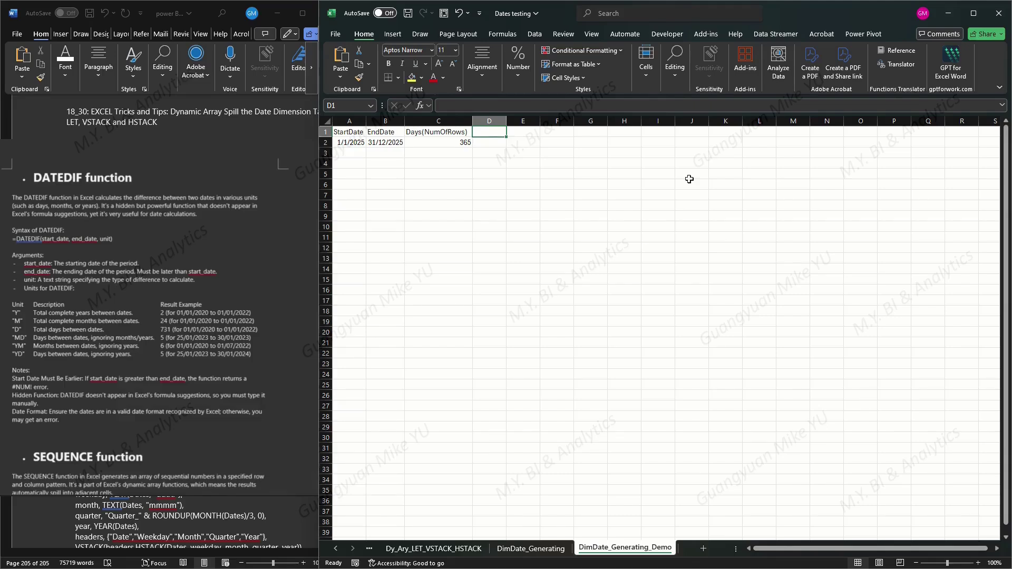
type("Date")
key("Return")
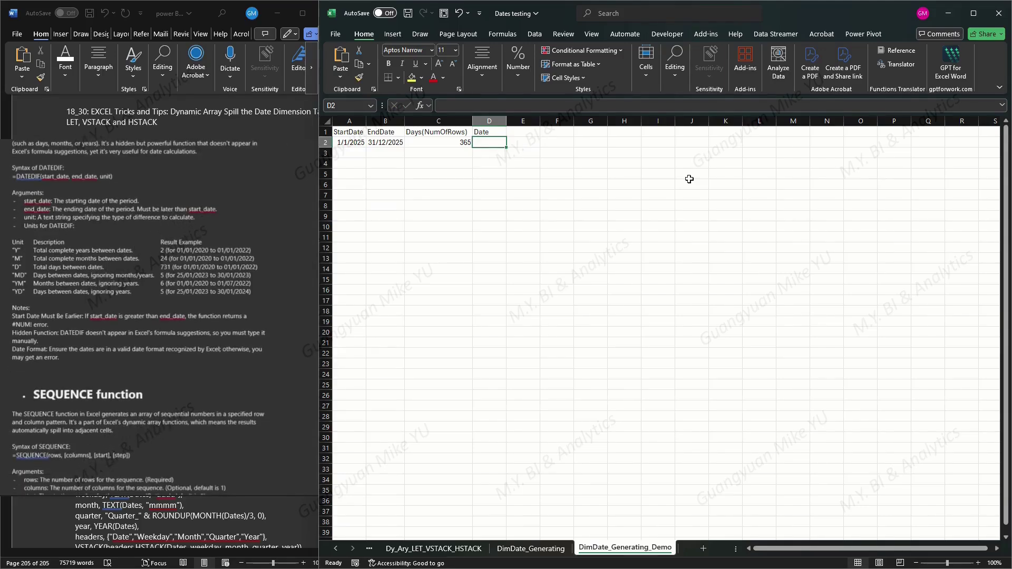
type("=seq")
key("Tab")
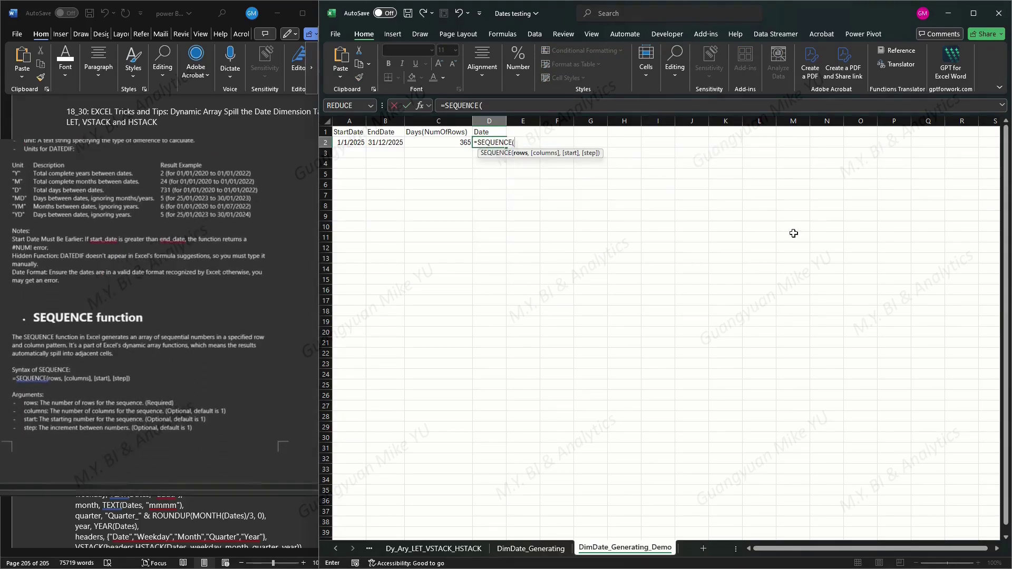
left_click(460, 140)
type(",1,")
left_click(359, 142)
type(",1")
key("Return")
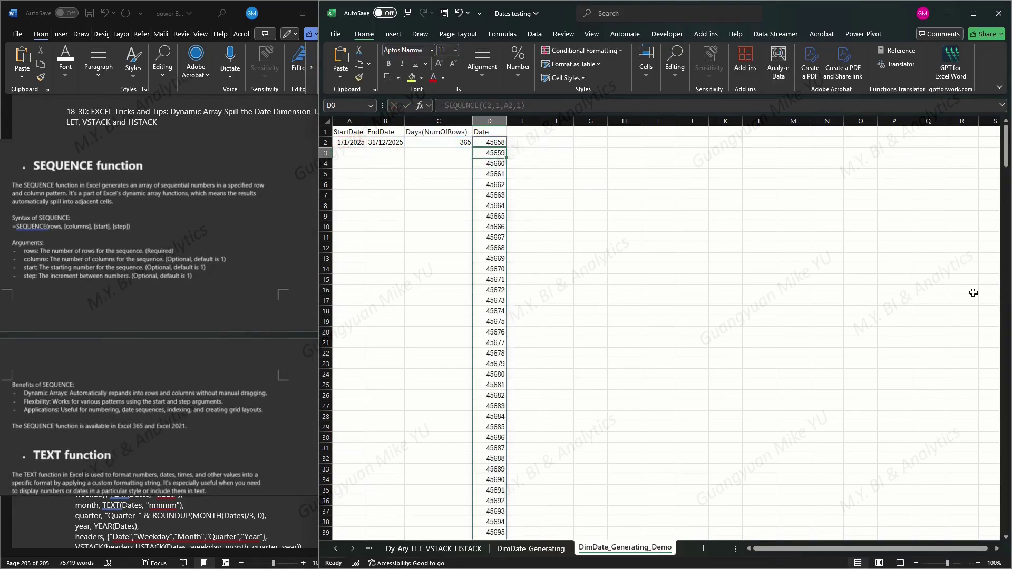
- Format the whole Date column D as Short Date and check the list down to its last row
left_click(489, 121)
left_click(520, 79)
left_click(580, 104)
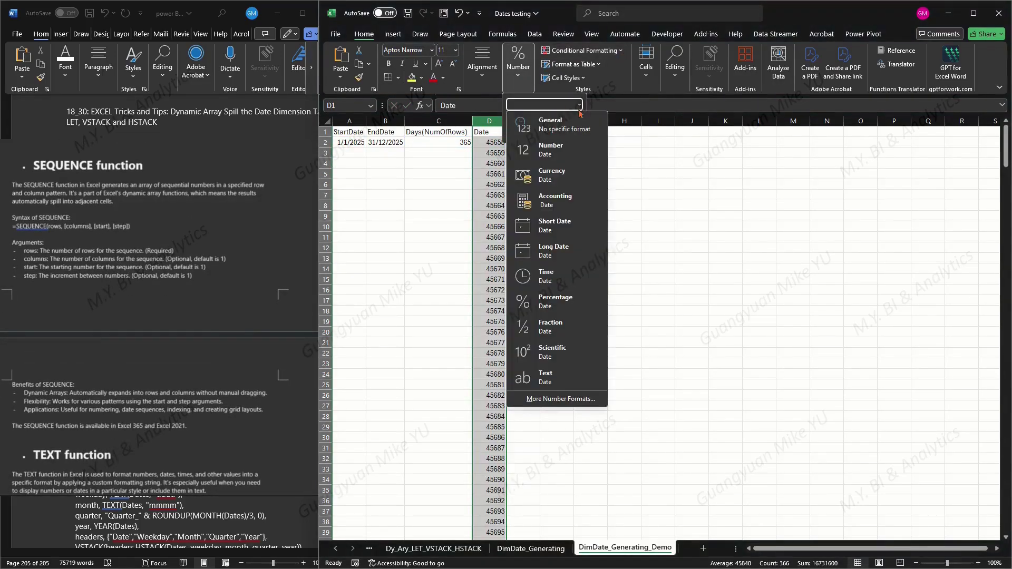
left_click(558, 221)
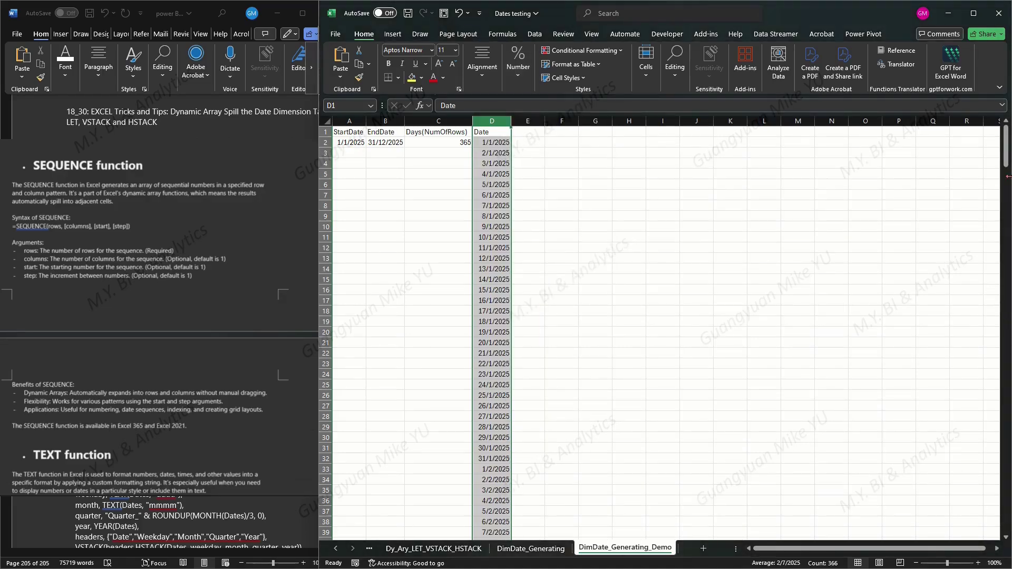
left_click_drag(1006, 151, 1006, 510)
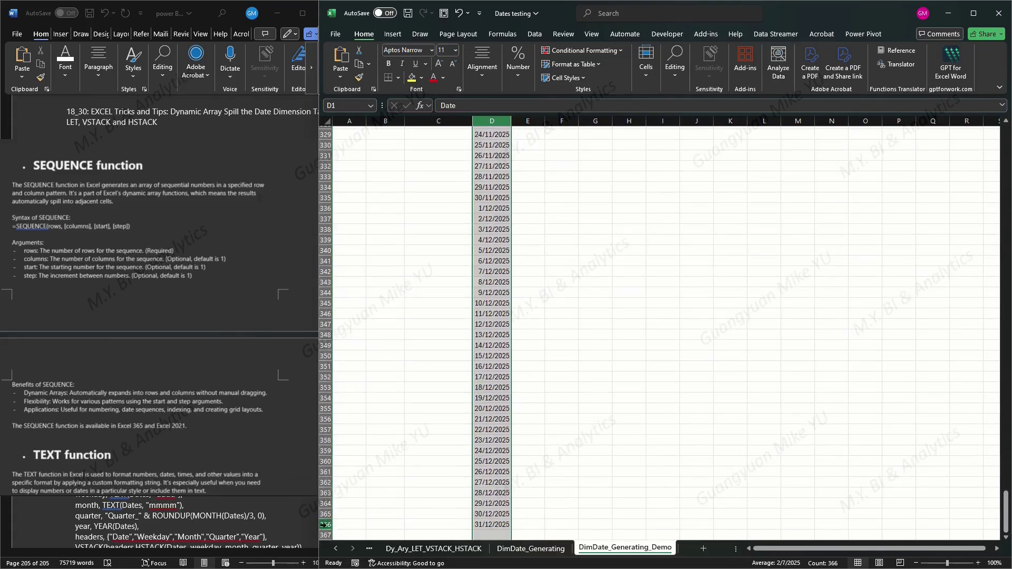
left_click_drag(1005, 510, 1006, 142)
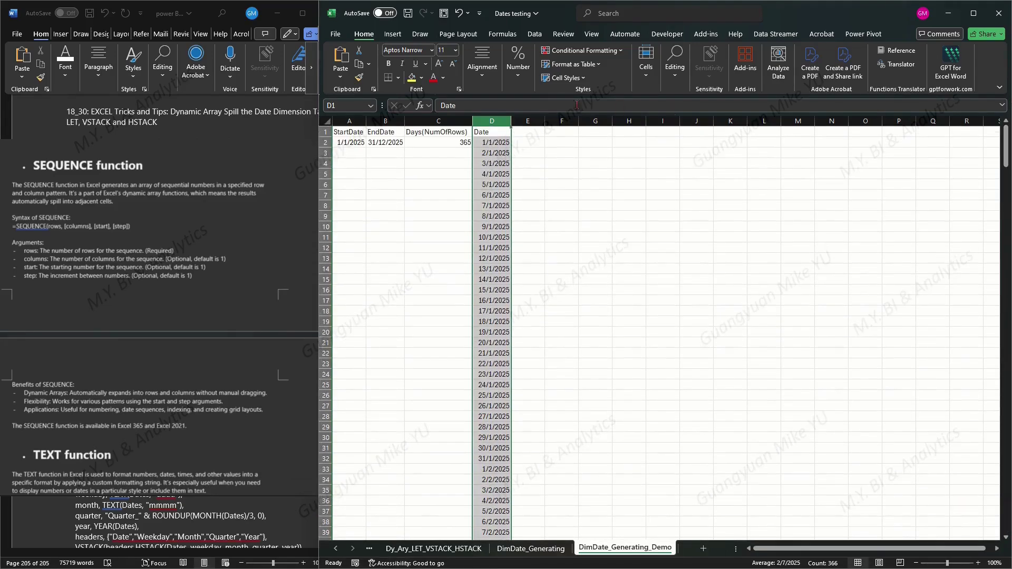
- Enter the header Weekdays in E1
left_click(549, 158)
left_click(529, 133)
type("Weekdays")
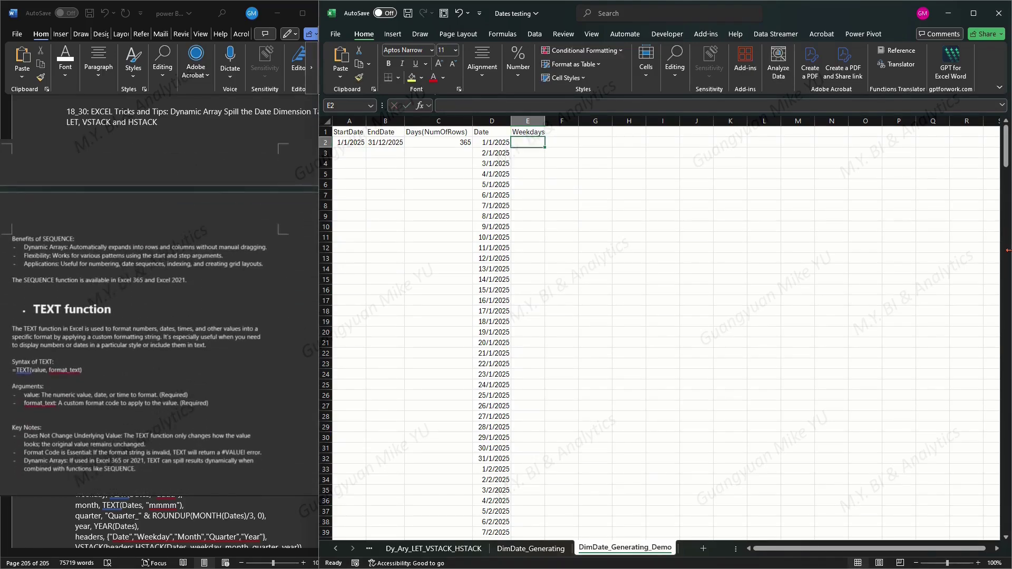
key("Return")
- Fill the weekday names from E2 with =TEXT(D2:D366,"dddd") and widen column E to fit them
type("=TEXT")
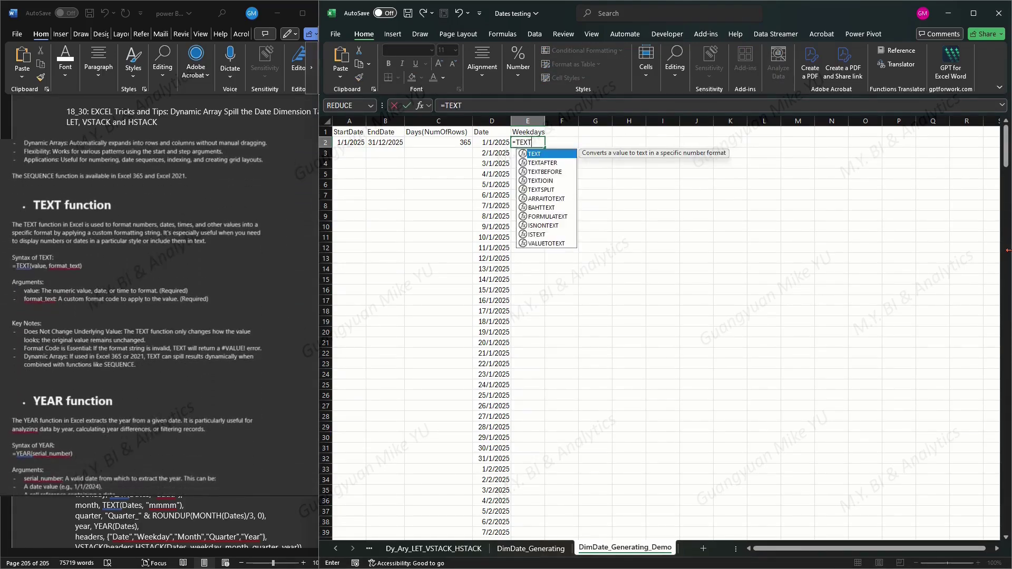
key("Tab")
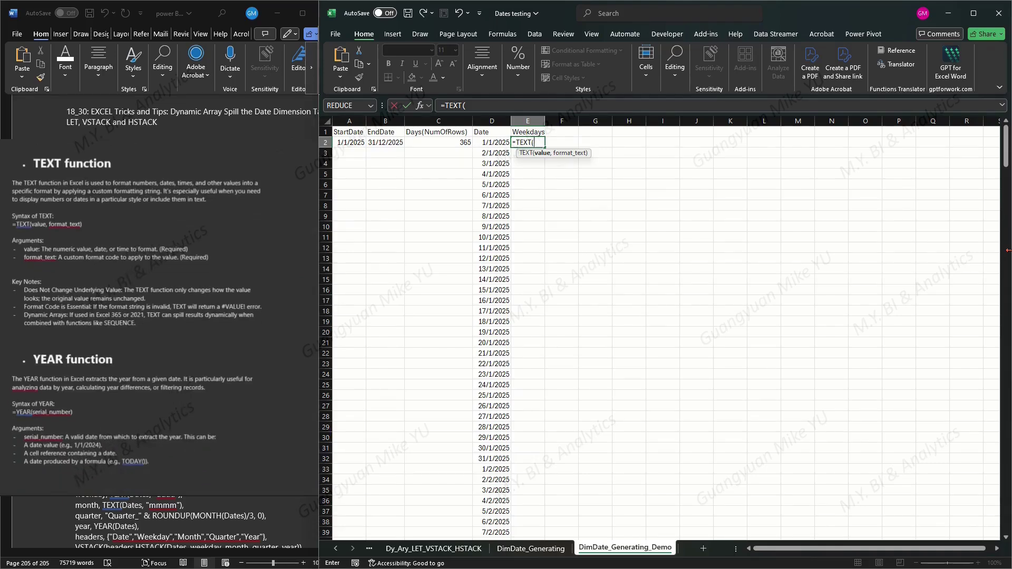
type("D2:D")
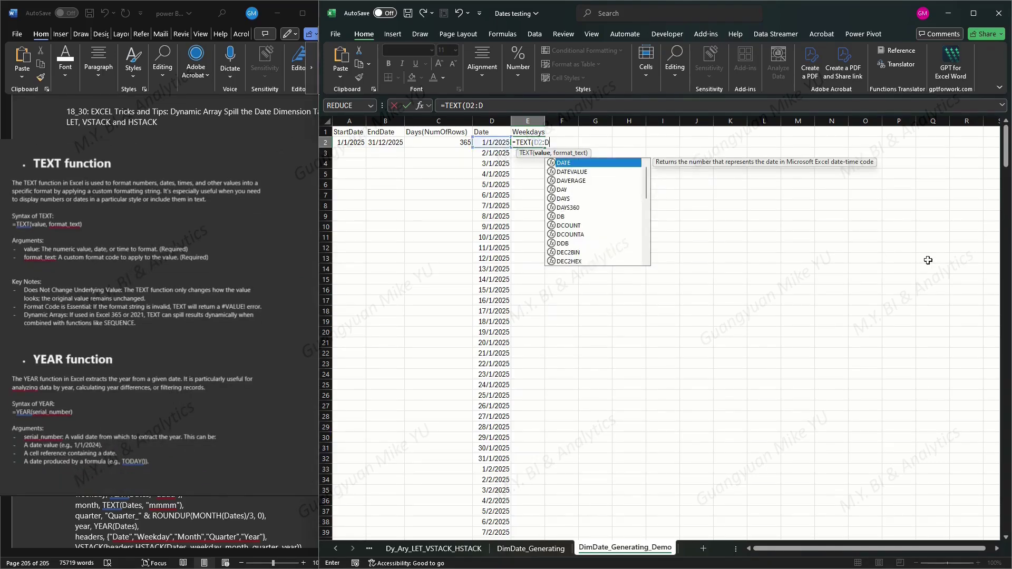
type("366")
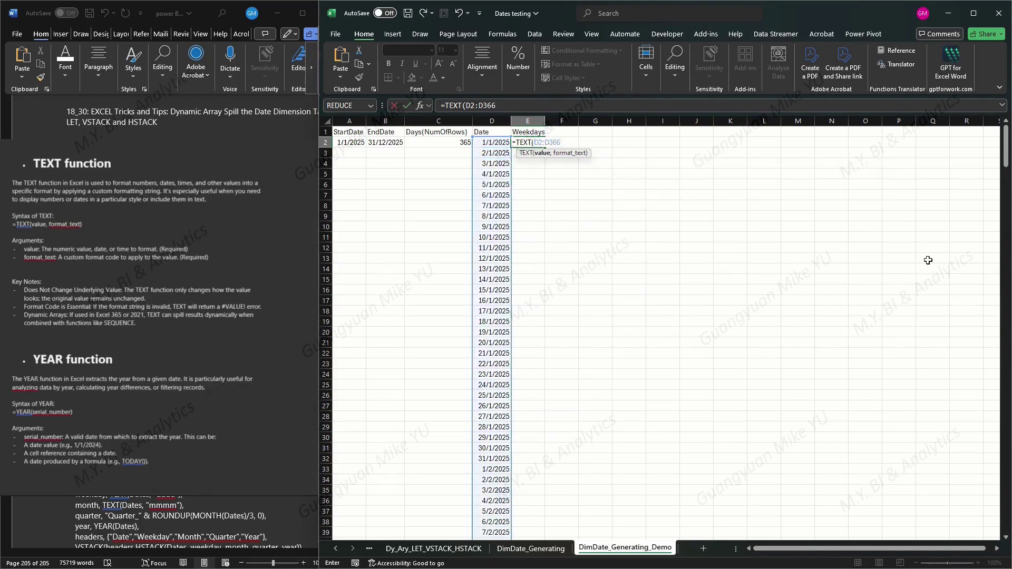
type(",\"dddd\")")
key("Return")
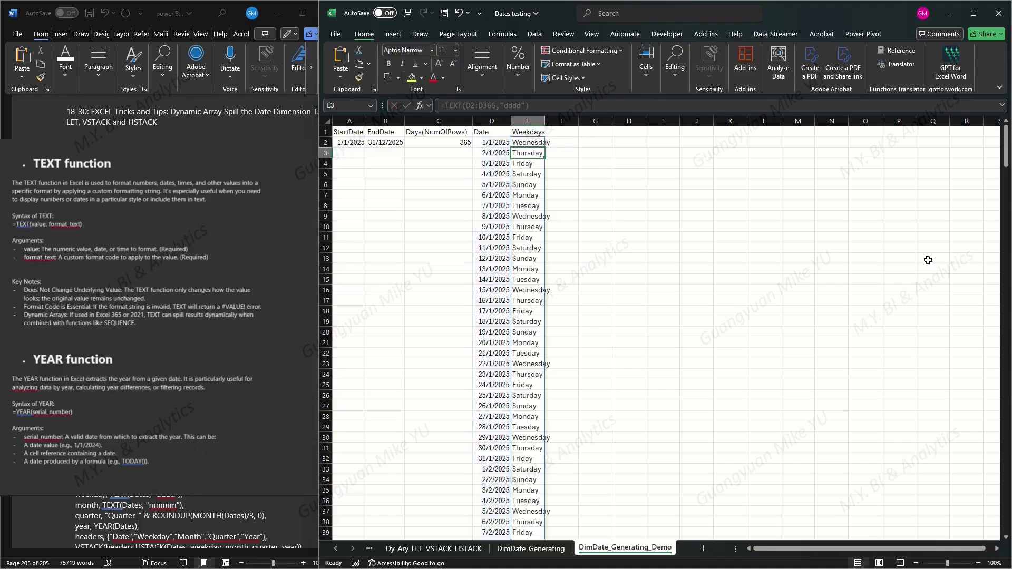
left_click_drag(541, 125, 557, 125)
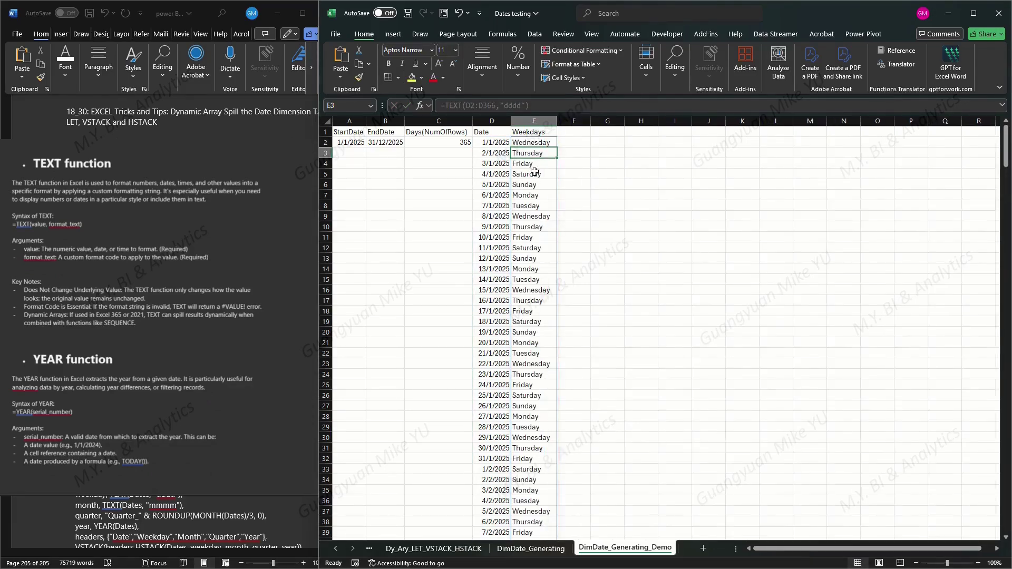
mouse_move(1005, 147)
left_mouse_down()
mouse_move(1006, 263)
mouse_move(1006, 138)
left_mouse_up()
- Add the header Month in F1 and enter TEXT(D2:D366,"mmmm") in F2
left_click(575, 132)
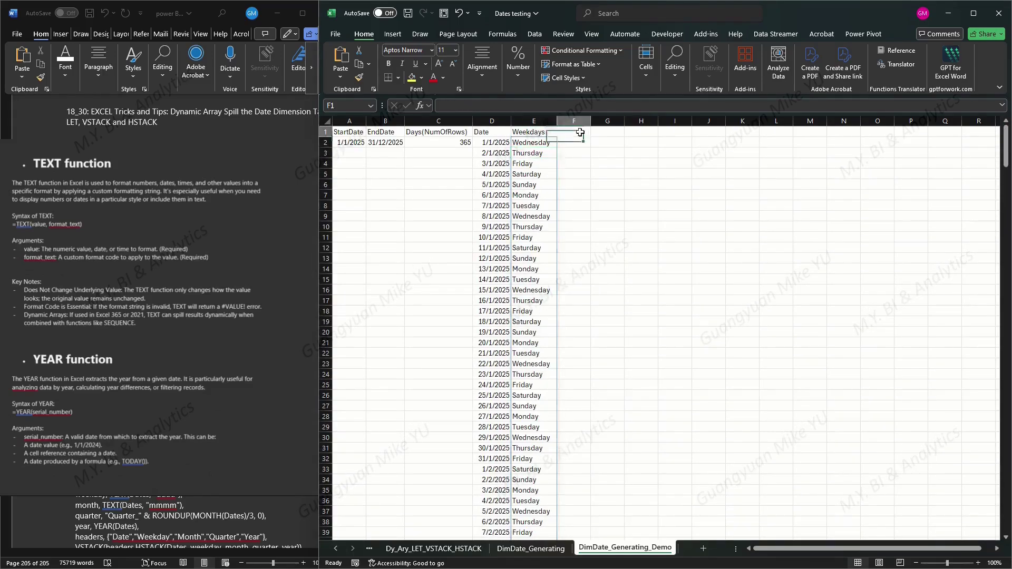
type("Month")
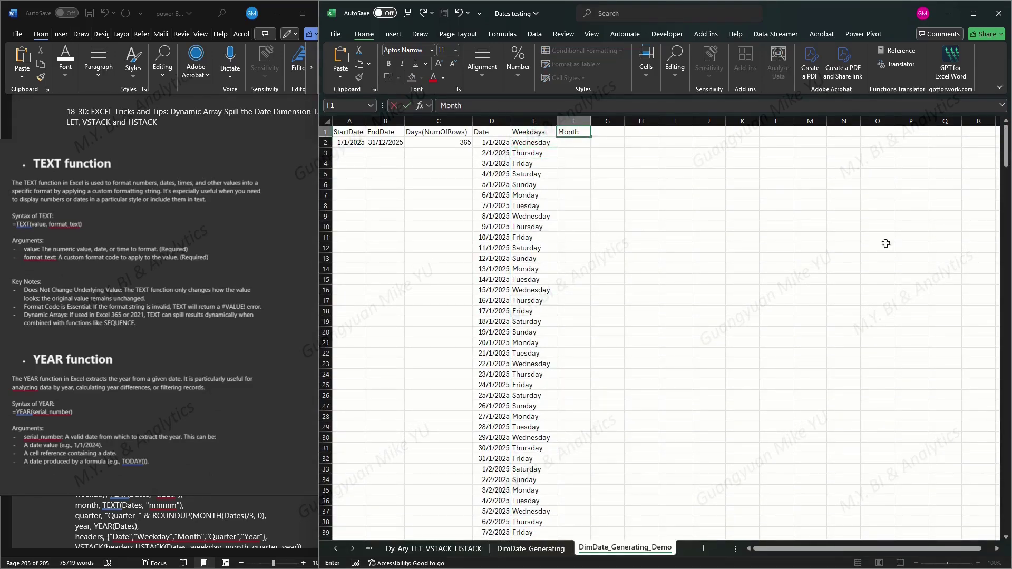
left_click(566, 143)
type("TEXT(D2")
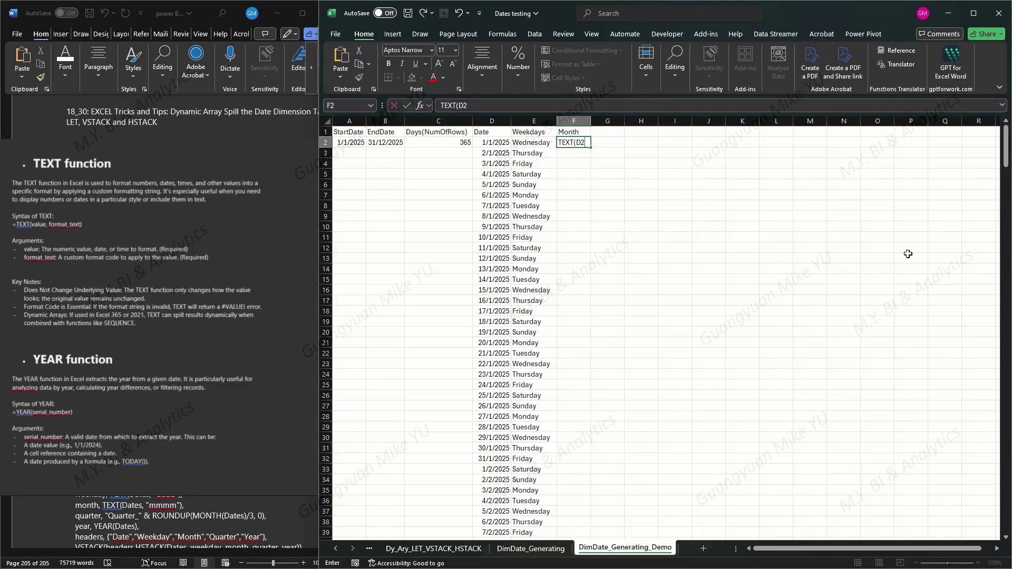
type(":D366,\"mmmm\")")
key("Return")
- Insert the missing equals sign at the start of the F2 formula and widen column F slightly
key("Up")
left_click(441, 105)
type("=")
key("Return")
key("Up")
left_click_drag(591, 122, 599, 125)
mouse_move(1006, 147)
left_mouse_down()
mouse_move(1006, 512)
mouse_move(1005, 145)
left_mouse_up()
- Add the header Quarter in G1 and fill the quarter labels from G2 with ="Quarter_"&ROUNDUP(MONTH(D2:D366)/3,0)
left_click(615, 132)
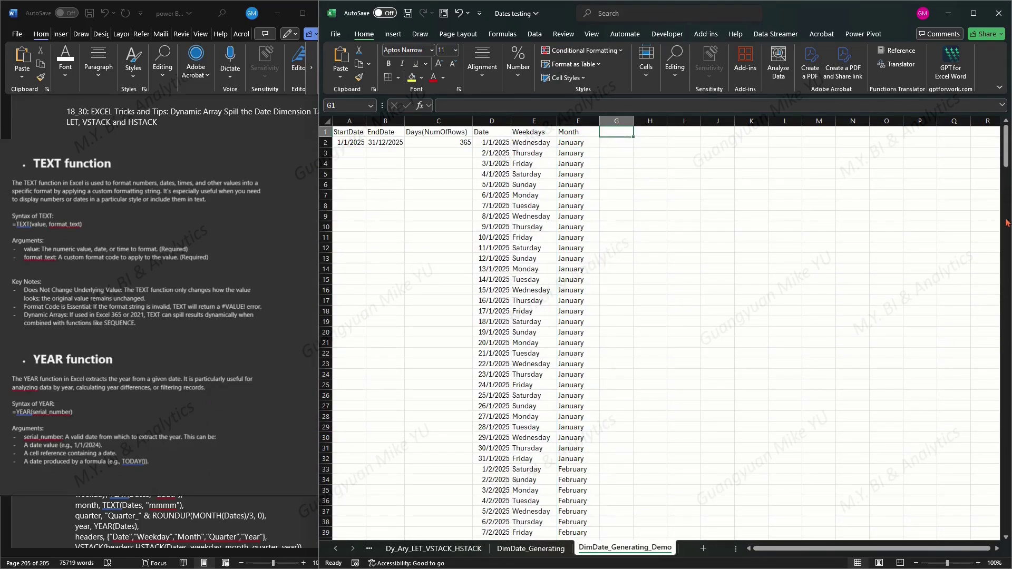
type("Quarter")
key("Return")
type("=")
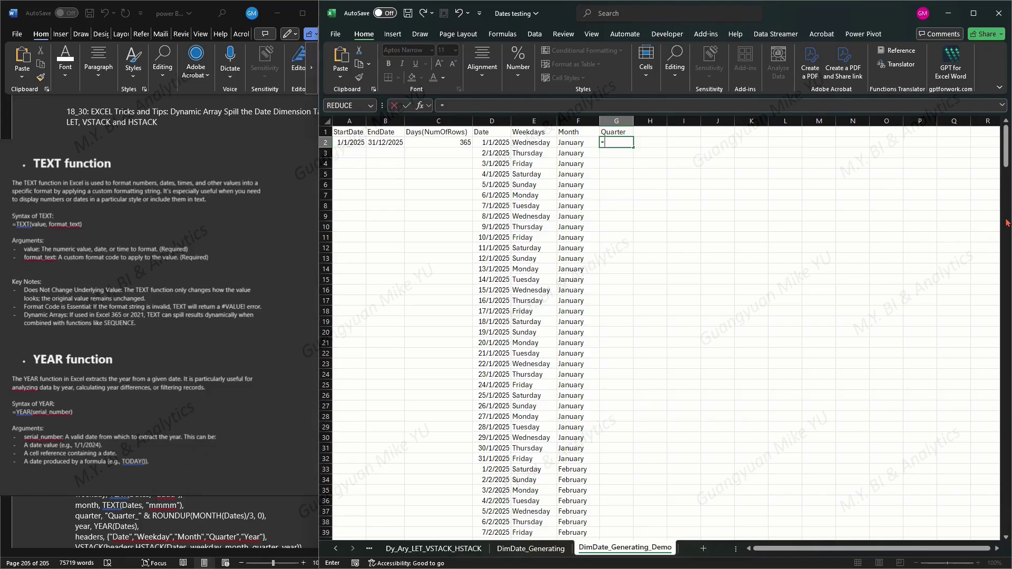
type("\"Quarter_\"&ROUND")
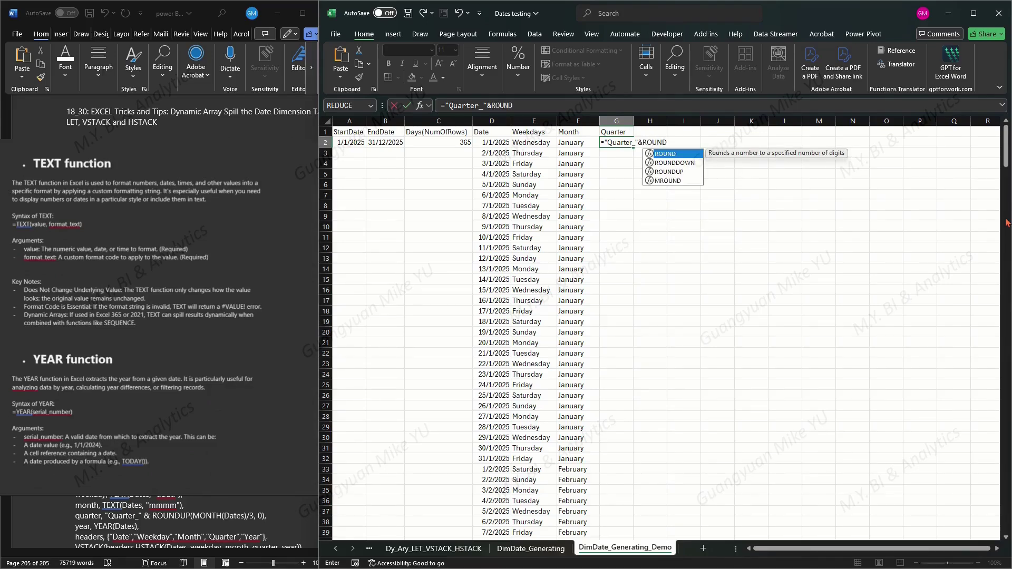
type("UP(")
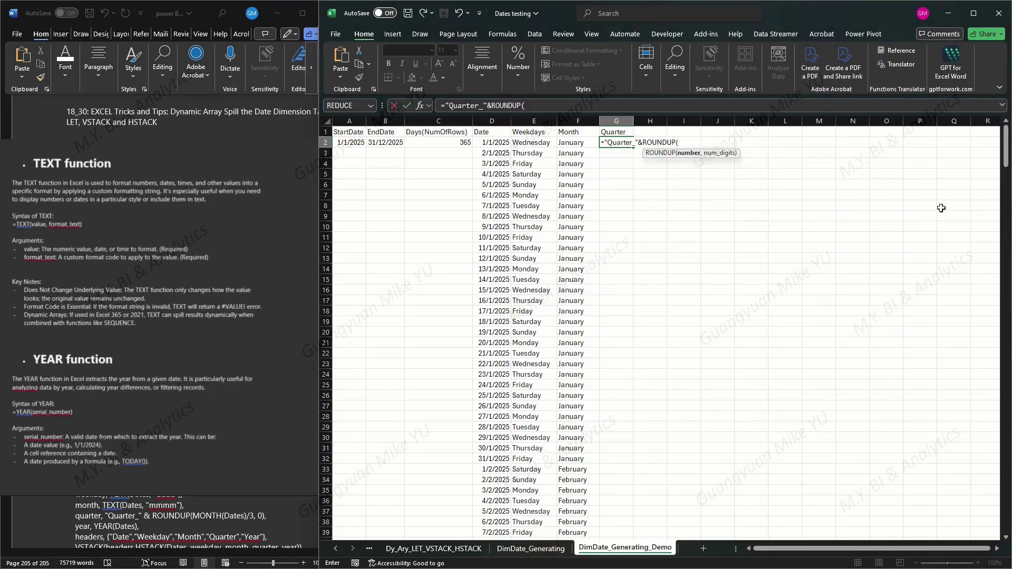
type("MONTH(D2:D36")
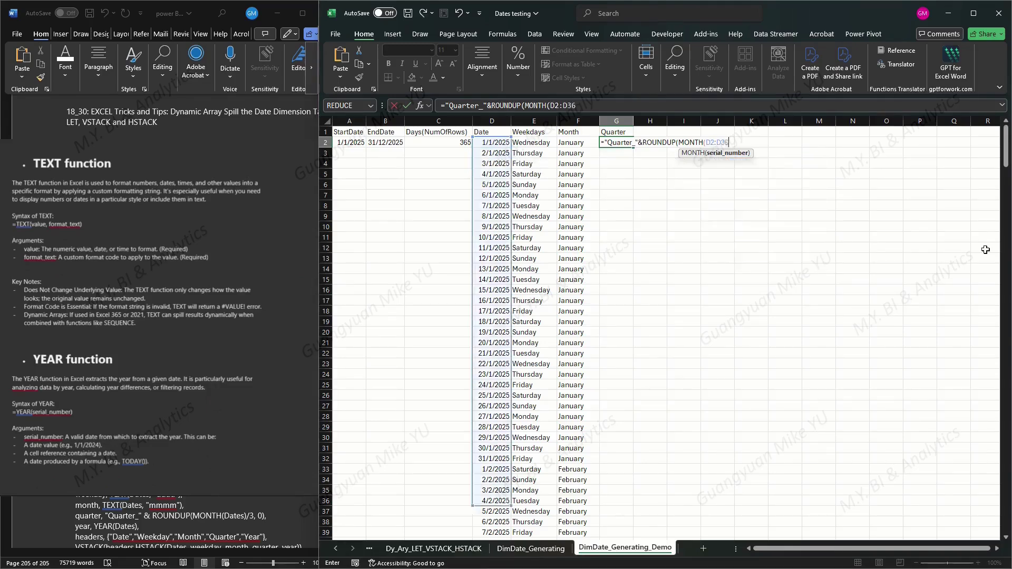
type("6)/3")
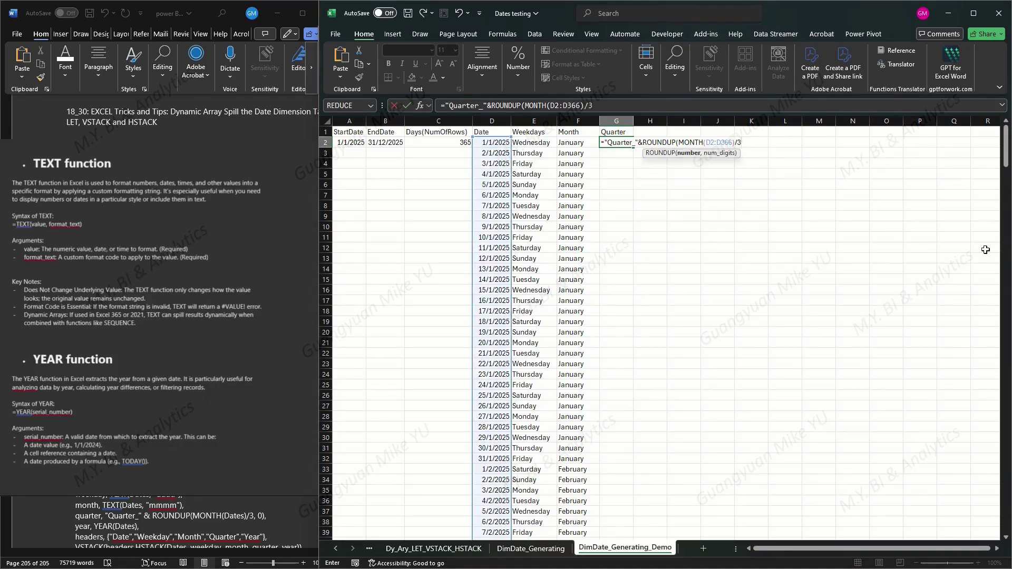
type(",0)")
key("Return")
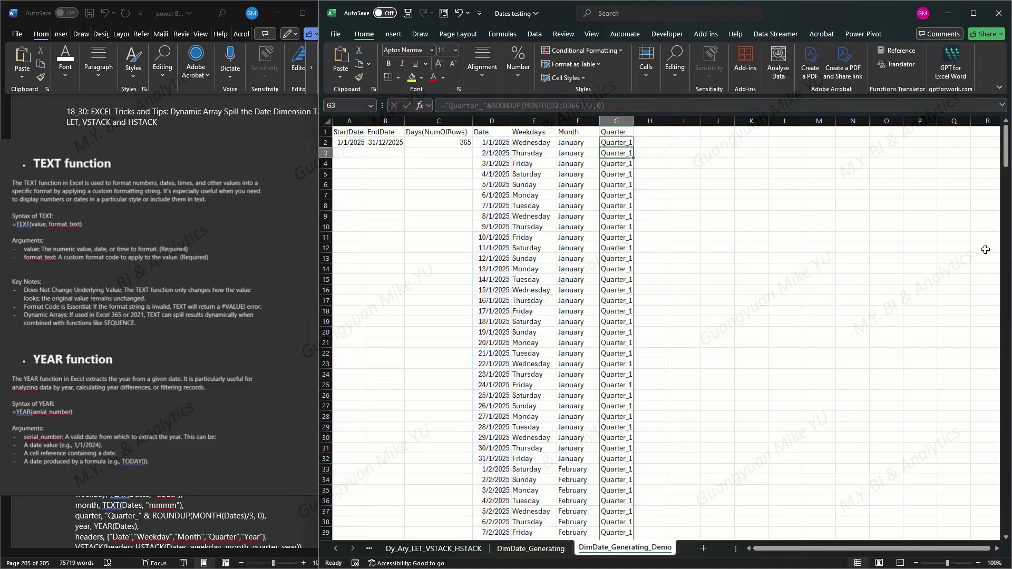
- Add the header Year in H1 and fill the years from H2 with =YEAR(D2:D366)
left_click_drag(1006, 147, 997, 121)
left_click(650, 132)
type("Year")
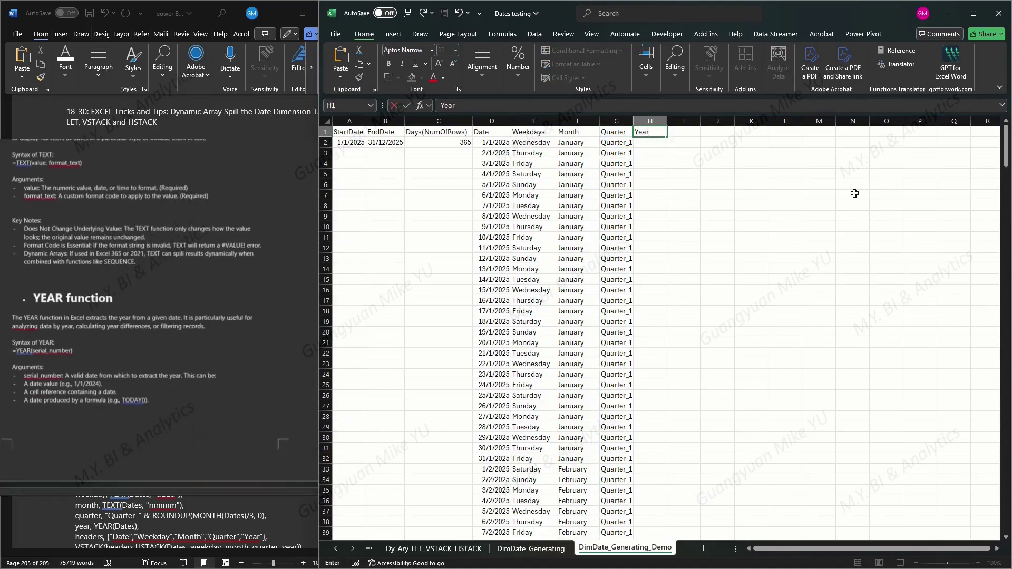
key("Return")
type("=")
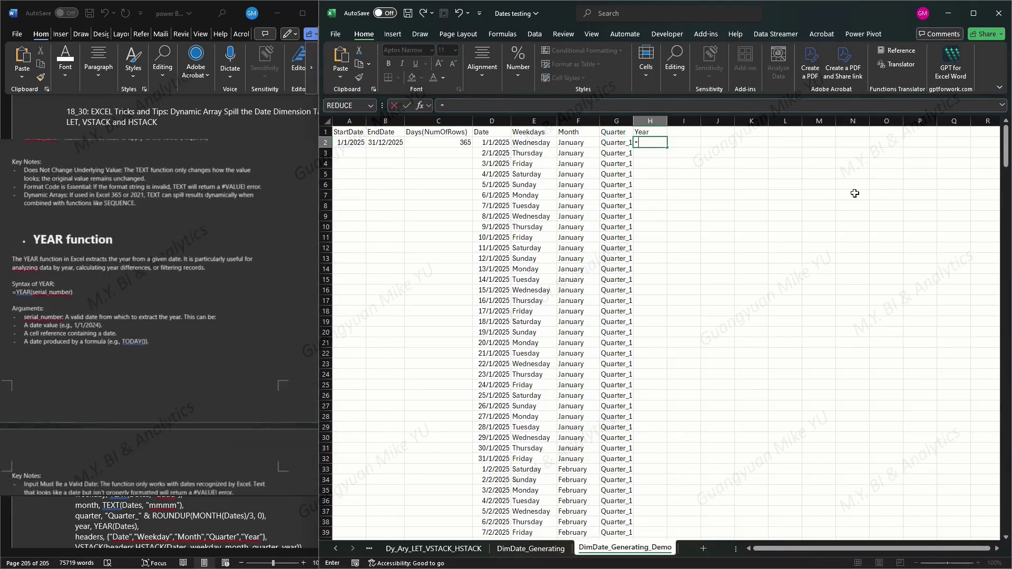
type("YEAR(")
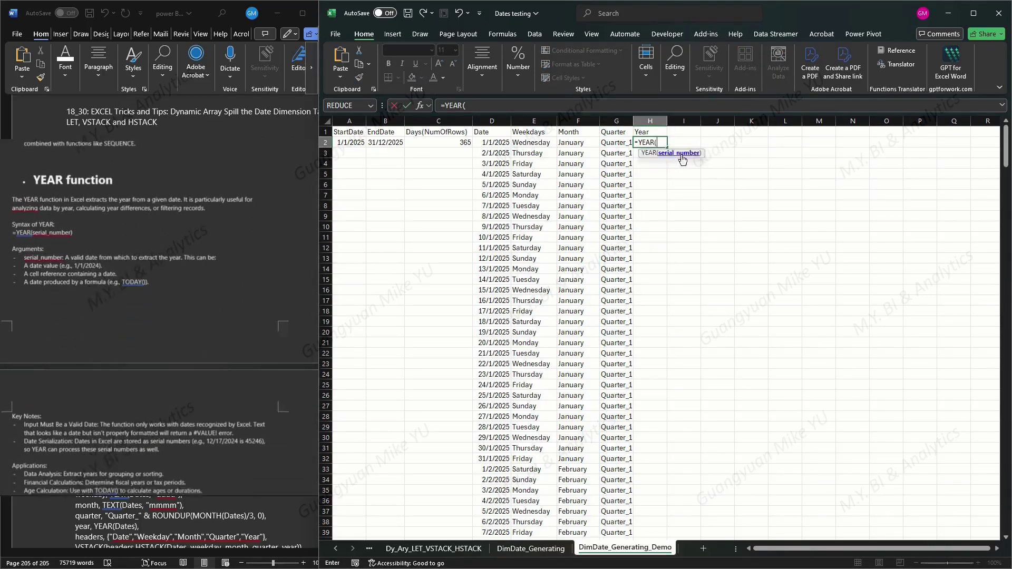
type("D2:D366")
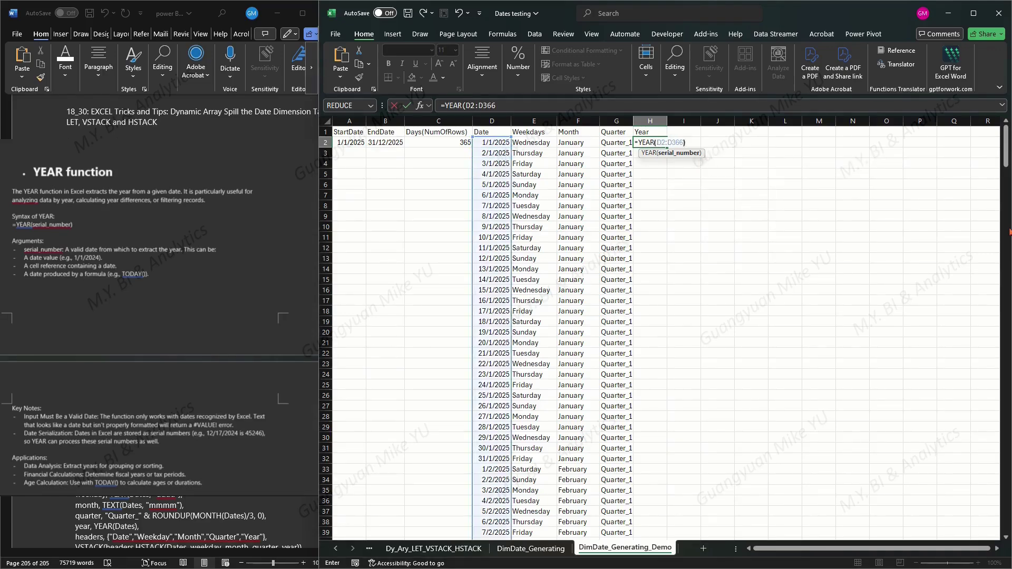
key("Return")
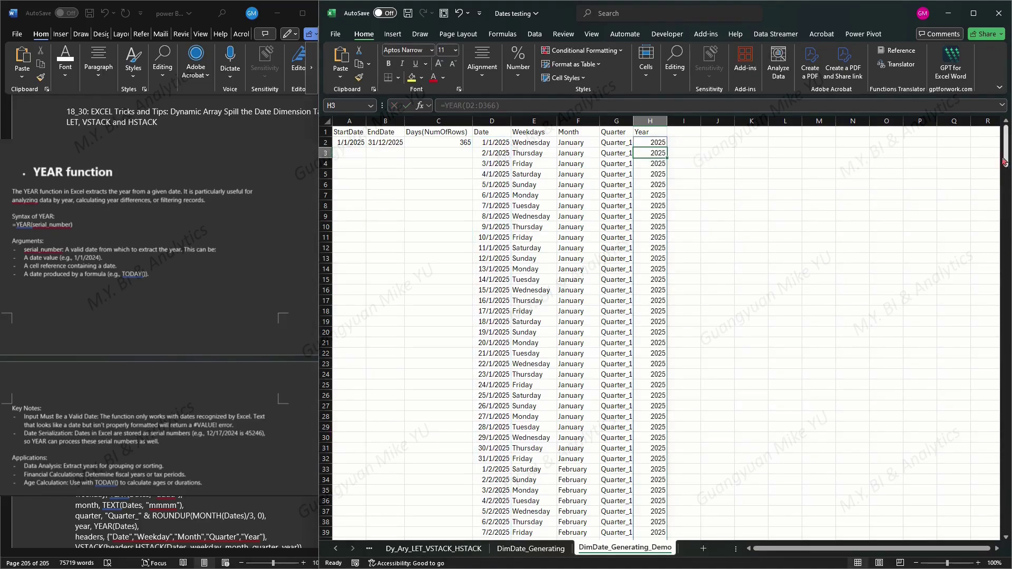
mouse_move(1005, 152)
left_mouse_down()
mouse_move(1005, 514)
mouse_move(1005, 157)
left_mouse_up()
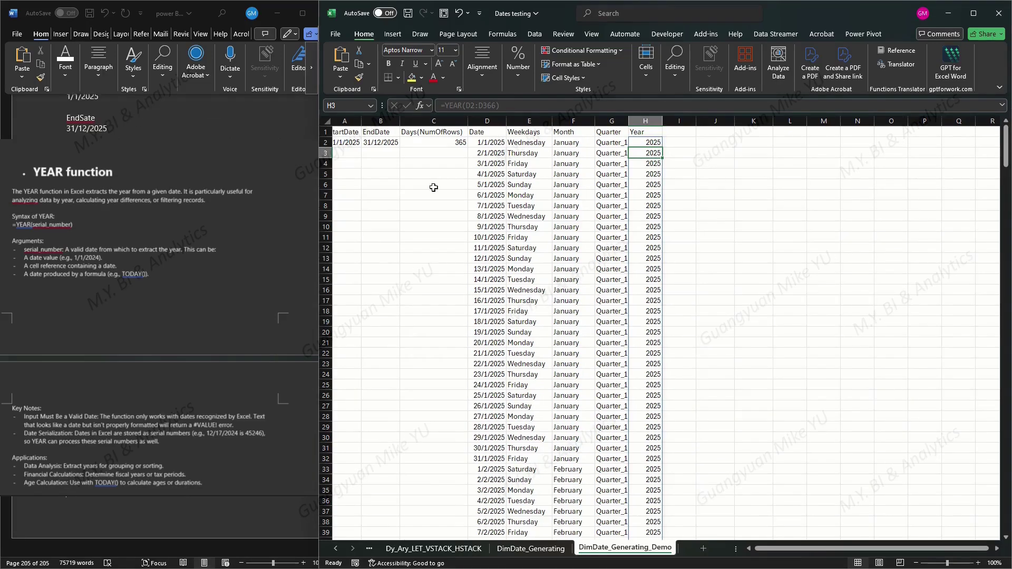
- Start a multi-line LET formula in K1 that defines startDate as DATE(2025,1,1), using the expanded formula bar
left_click(755, 131)
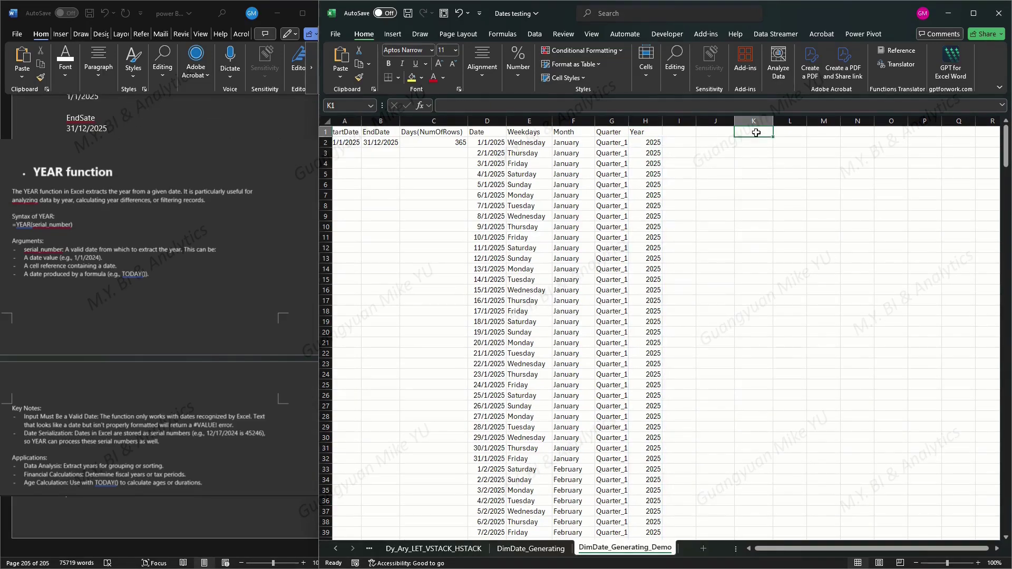
left_click(1002, 104)
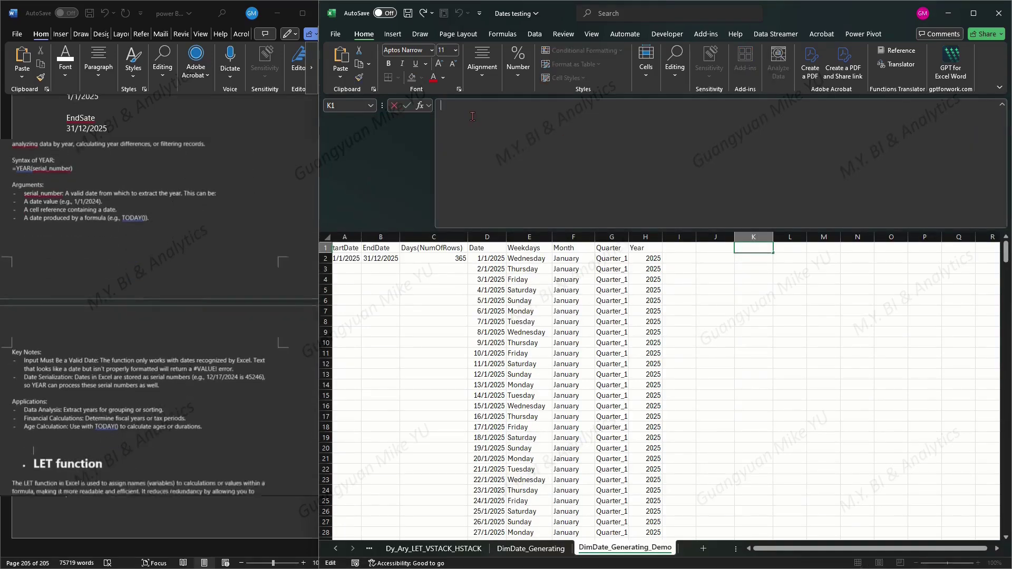
type("=LET()")
key("Left")
key("alt+Return")
key("alt+Return")
key("Up")
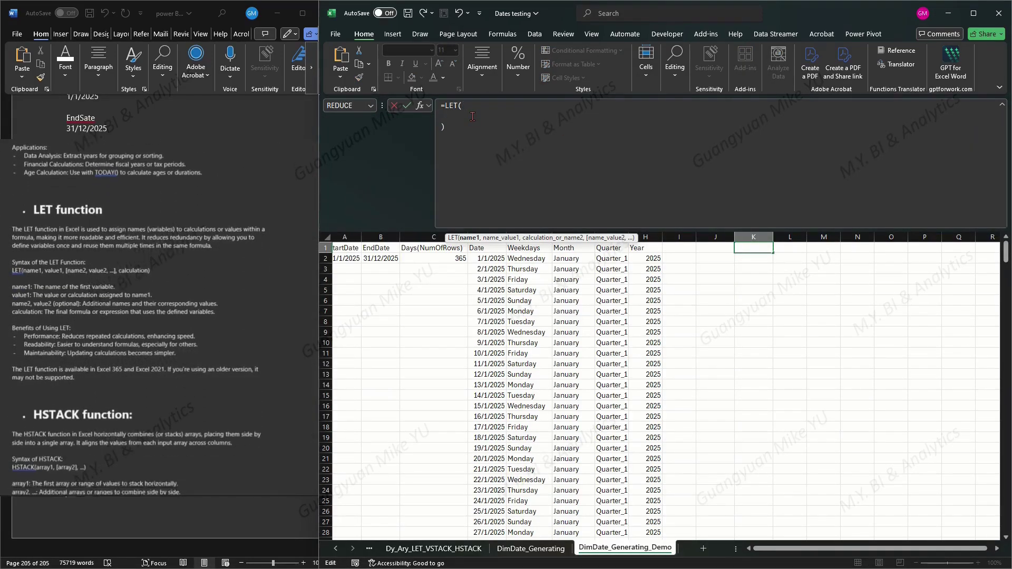
type("startD")
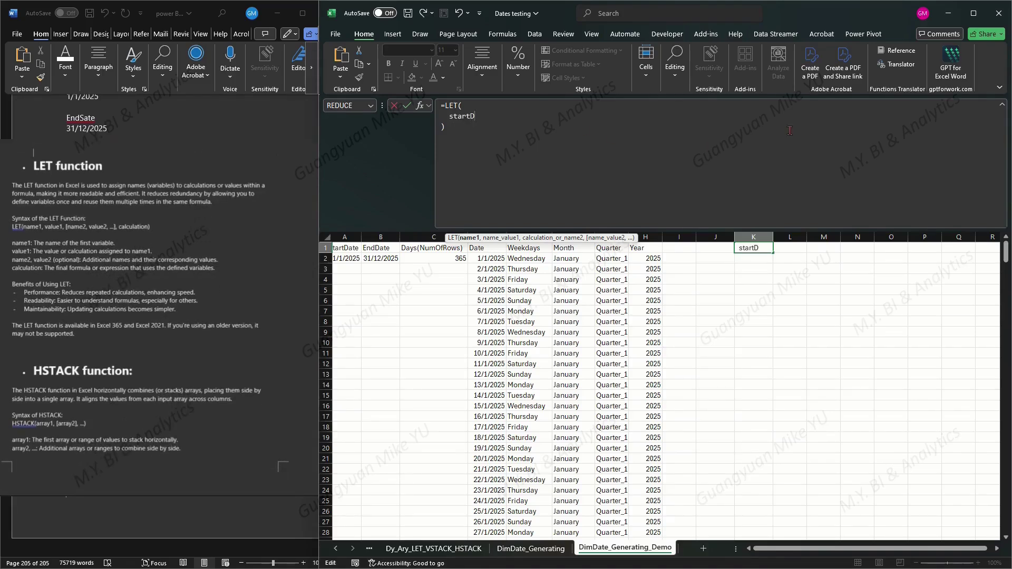
type("ate, DATE(2025,1,1),")
key("alt+Return")
- Define endDate as DATE(2025,12,31) on its own line of the K1 LET formula
type("endDate,")
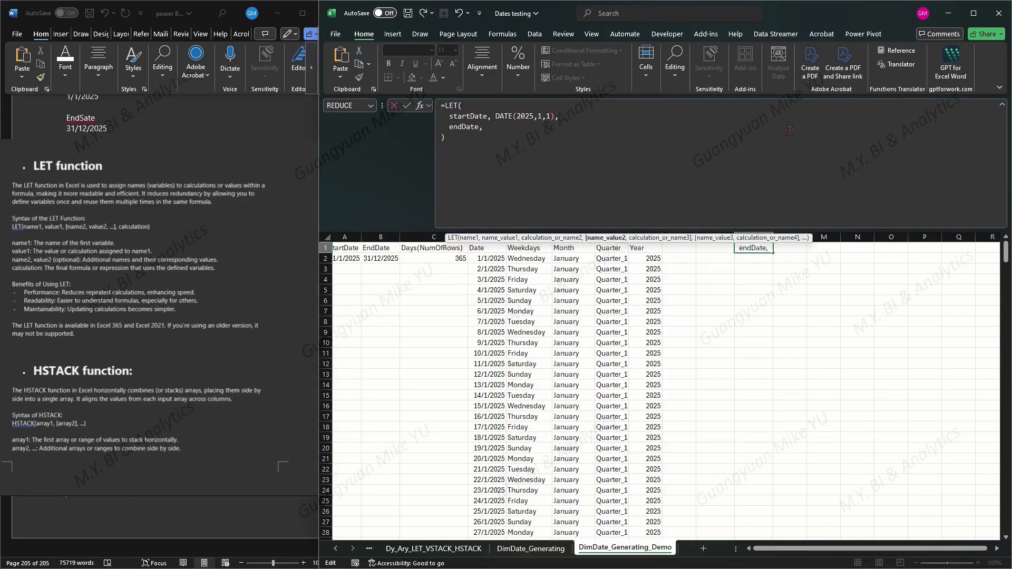
type(" DATE(2025,12,")
type("31")
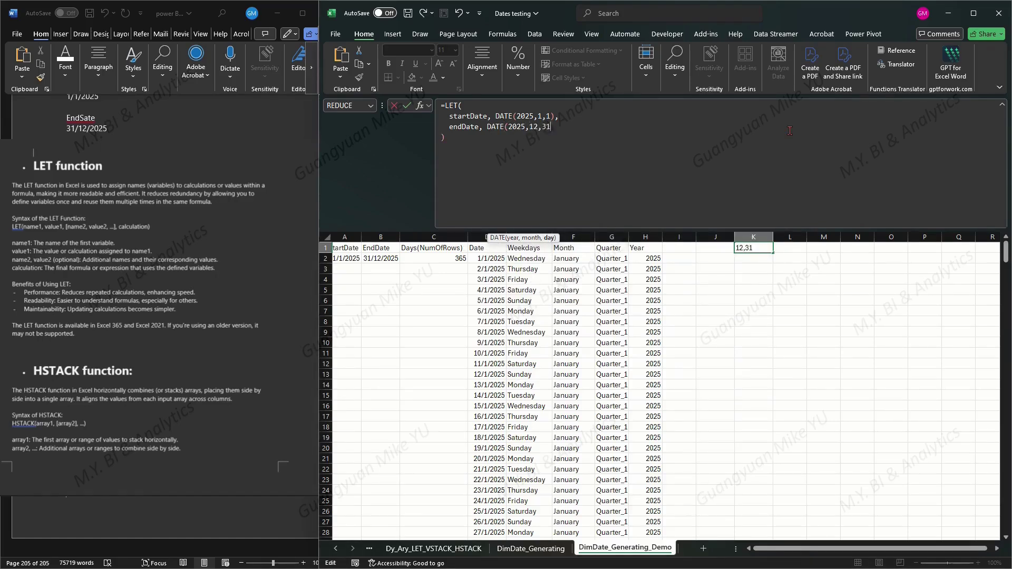
type("),")
key("alt+Return")
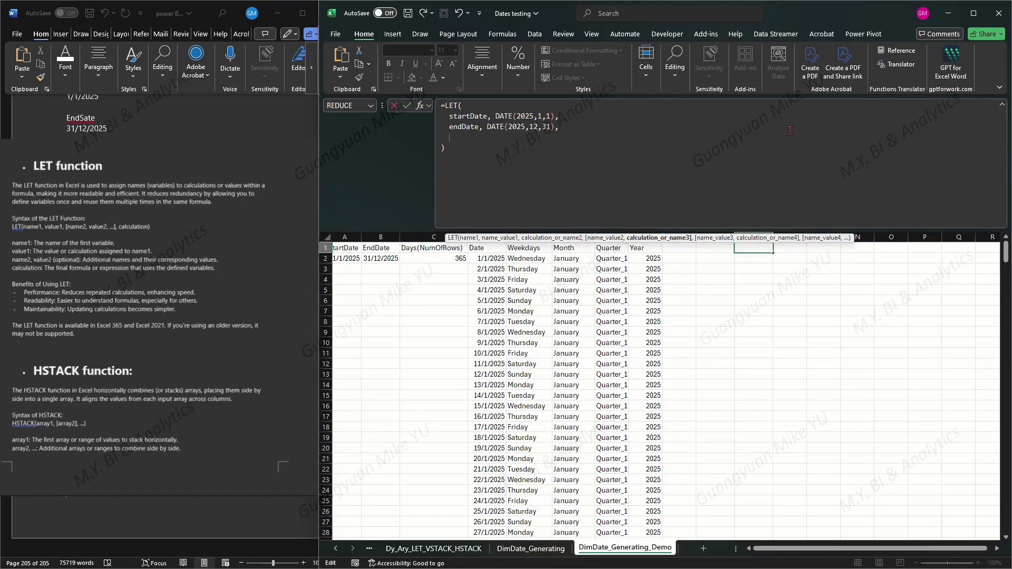
- Define numRows in the LET formula as DATEDIF(startDate,endDate,"d")+1
type("numRows, DATE")
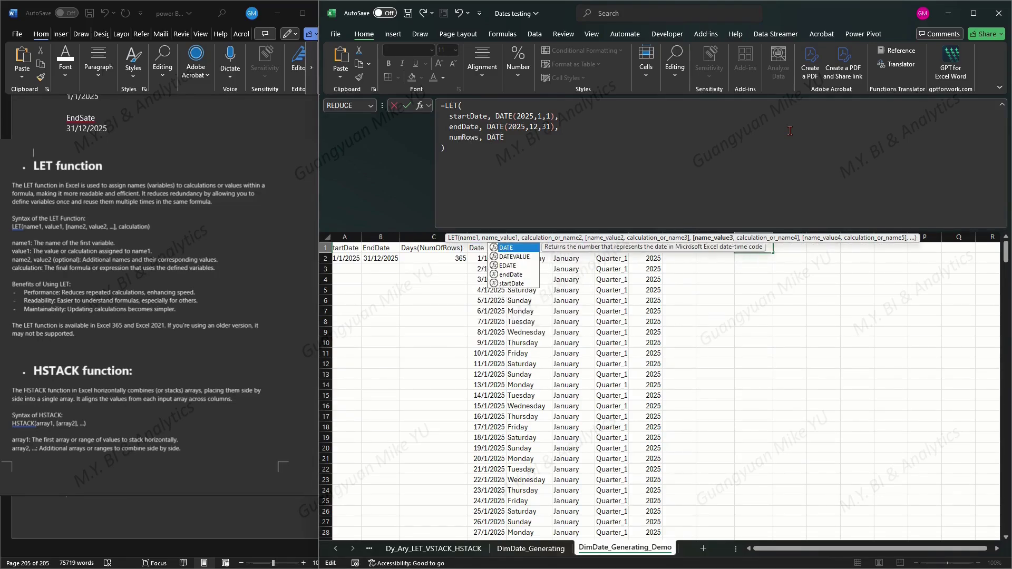
type("DIF(")
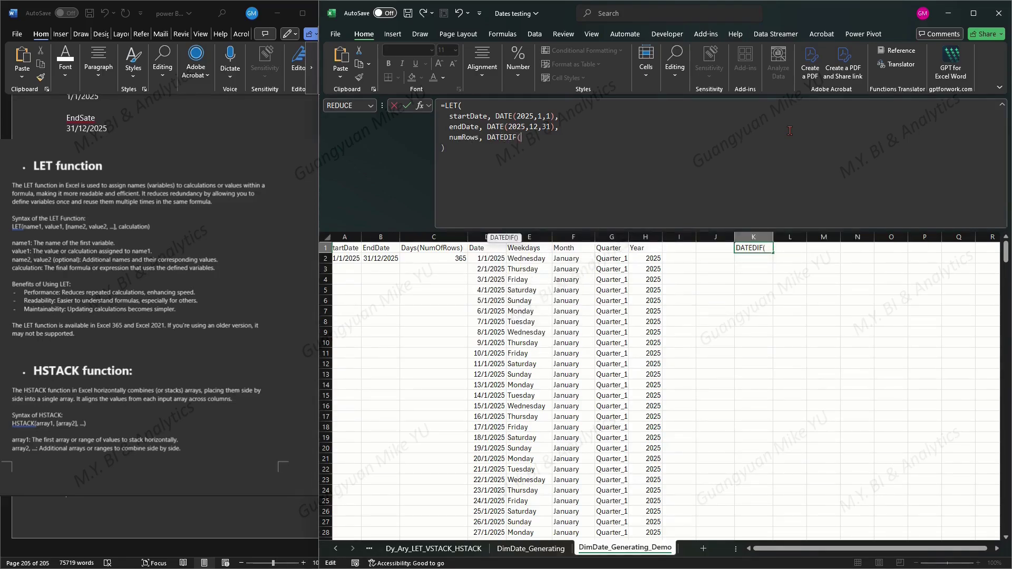
type("startDate")
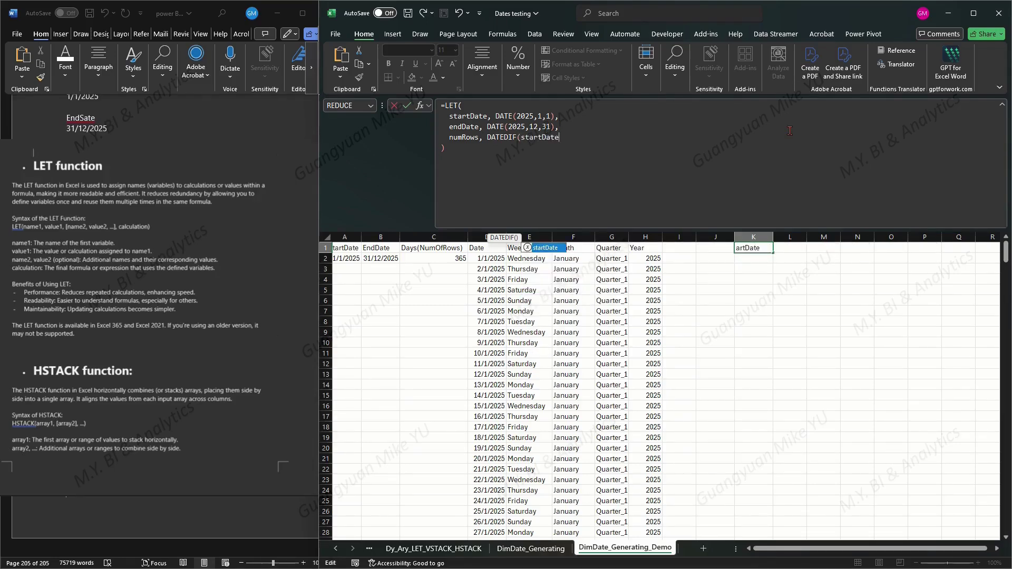
type(",endD")
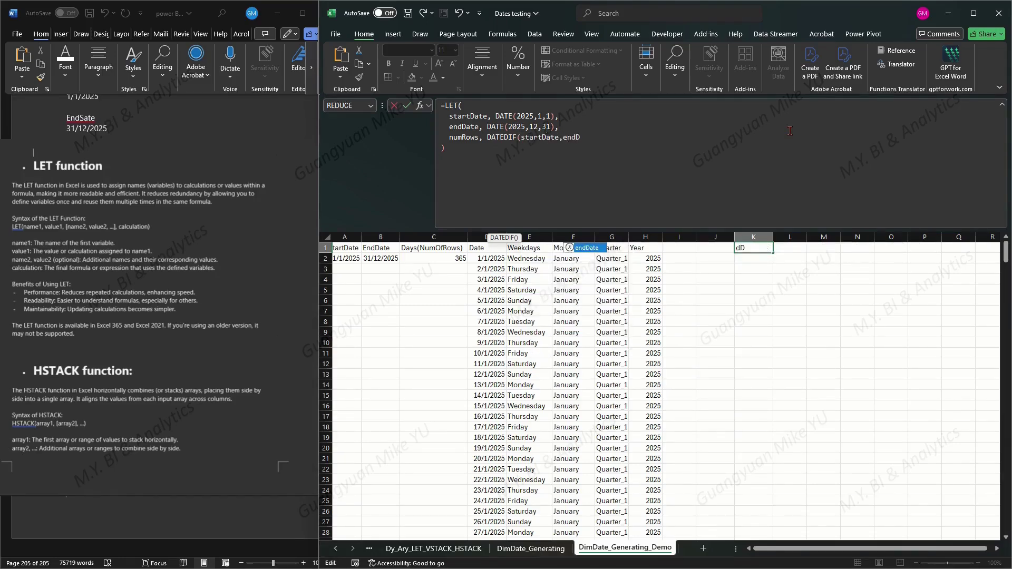
type("ate,")
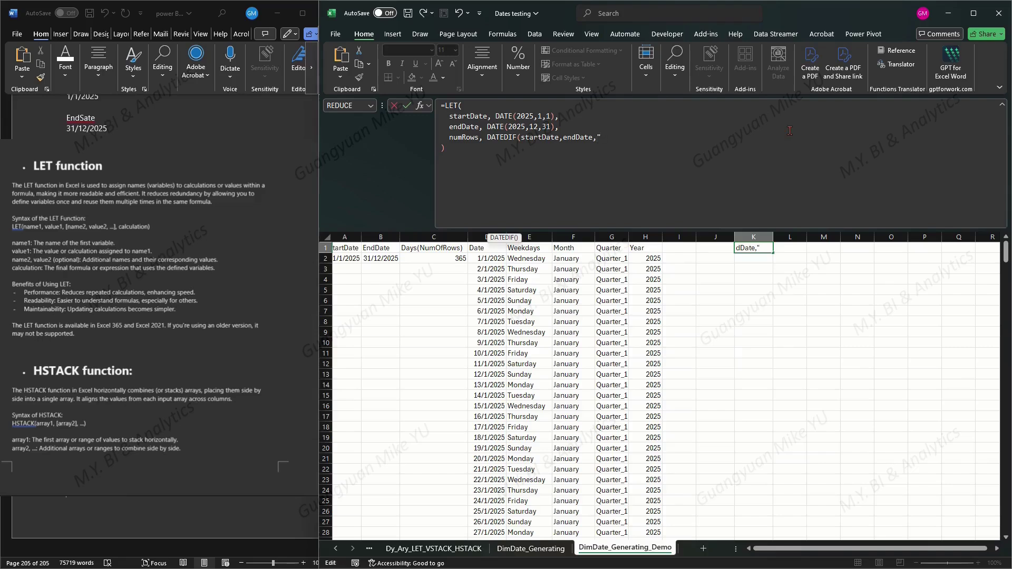
type("\"d\")+1")
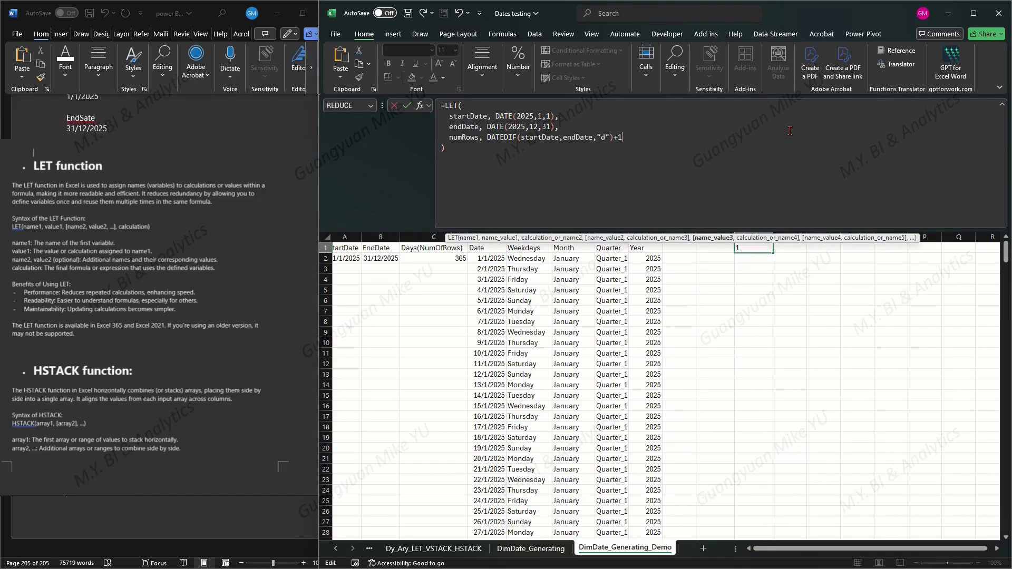
type(",   ")
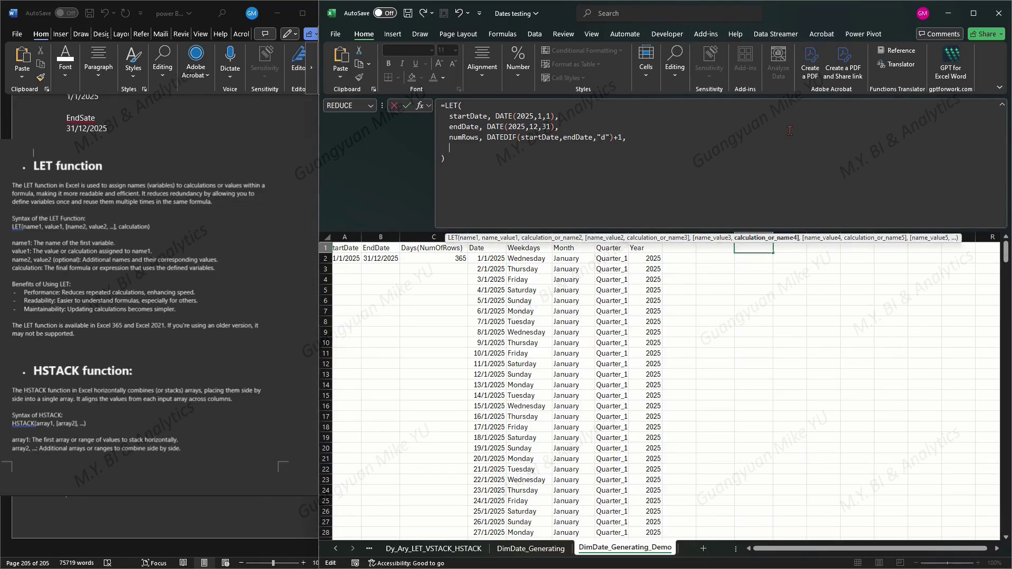
- Define Dates in the LET formula as SEQUENCE(numRows,1,startDate,1)
type("Dates, ")
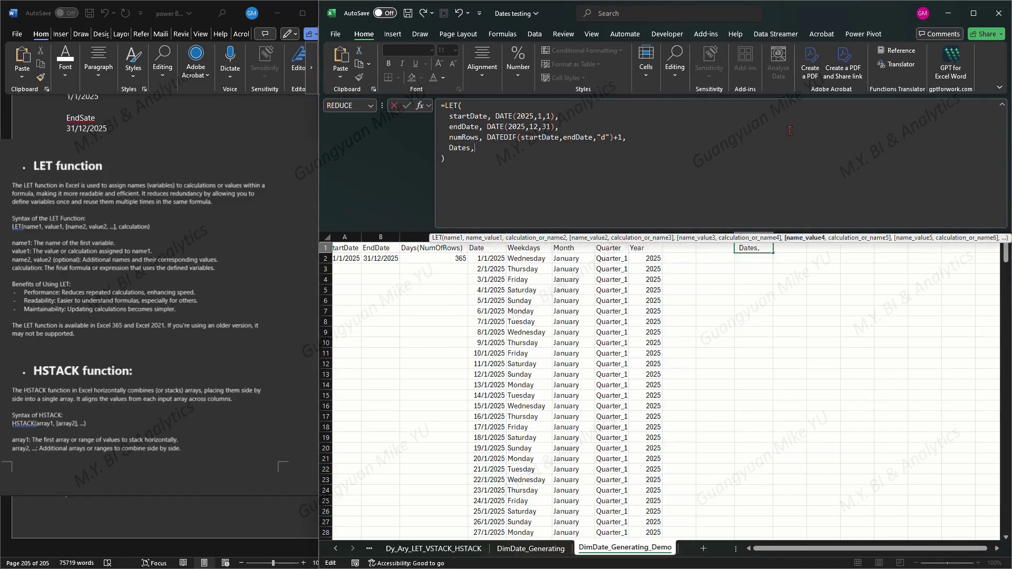
type("SEQ")
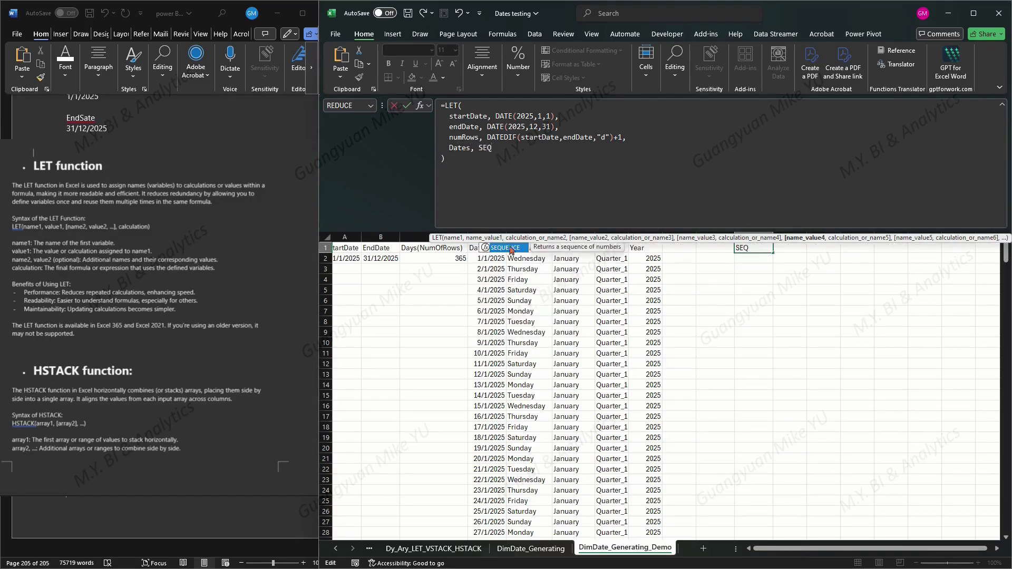
type("UENCE(num")
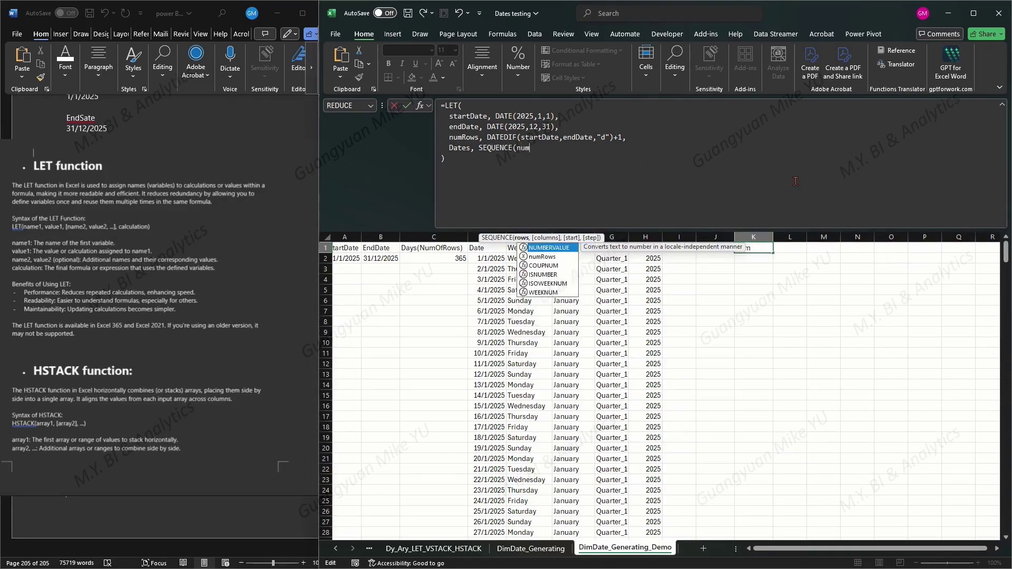
type("Rows,1,")
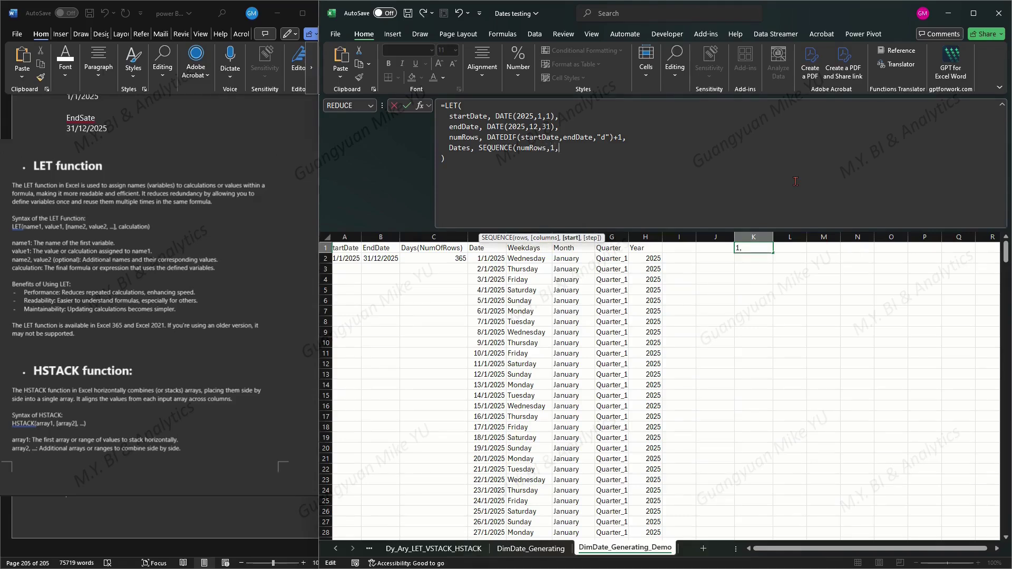
type("startDate,1),   ")
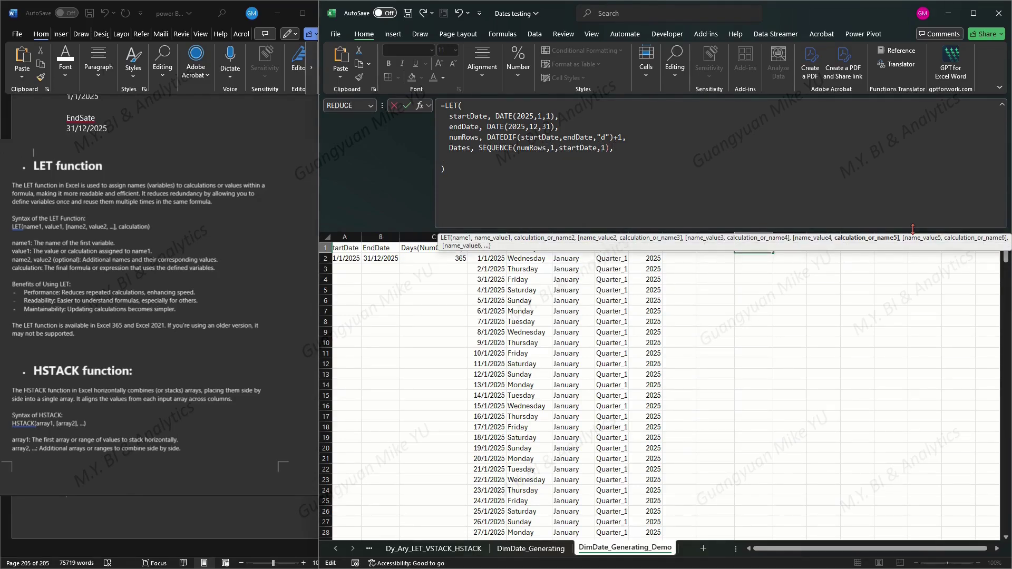
- Define Weekday as TEXT(Dates,"dddd") and Month as TEXT(Dates,"mmmm") on separate lines of the LET formula
type("Weekda")
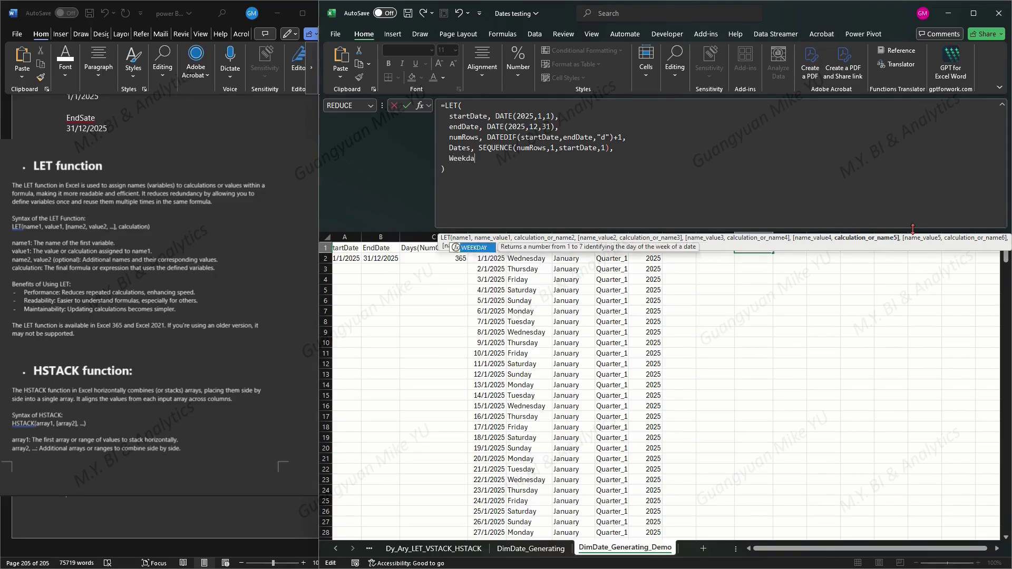
type("y, TEXT(Dates,")
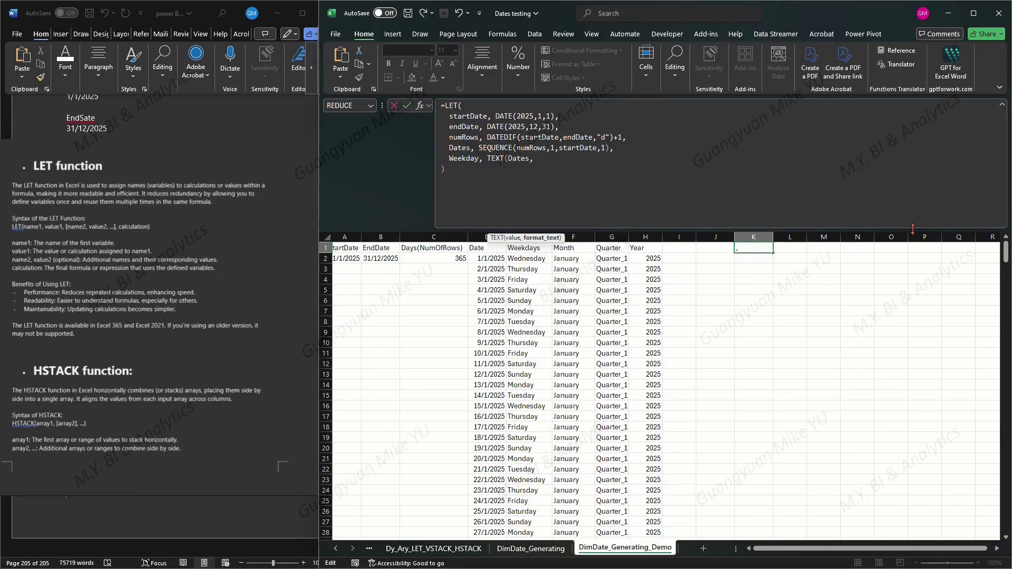
type("\"dddd\"),")
key("alt+Return")
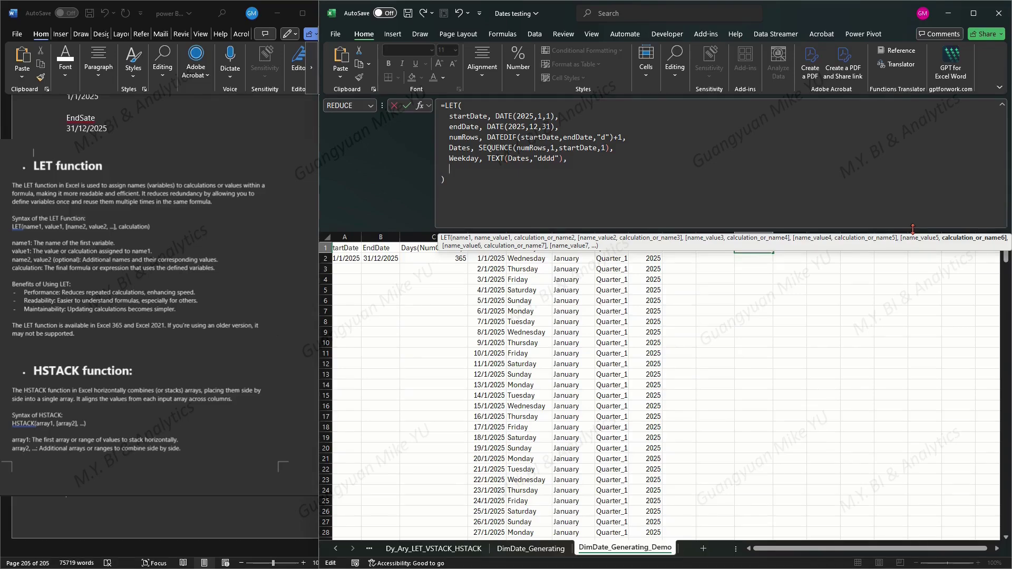
type("Month,")
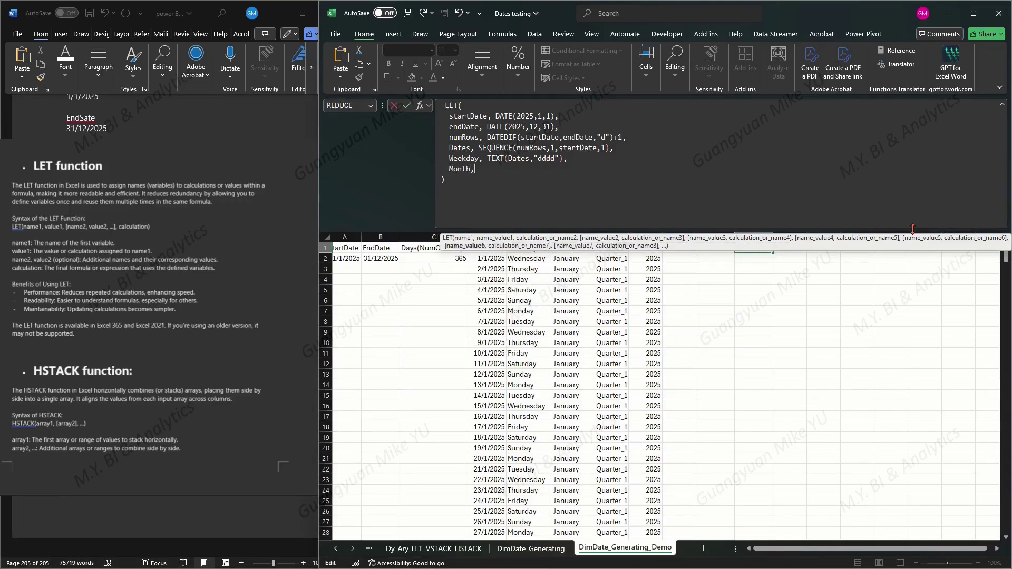
type(" TEXT(Dates,\"mmmm\"")
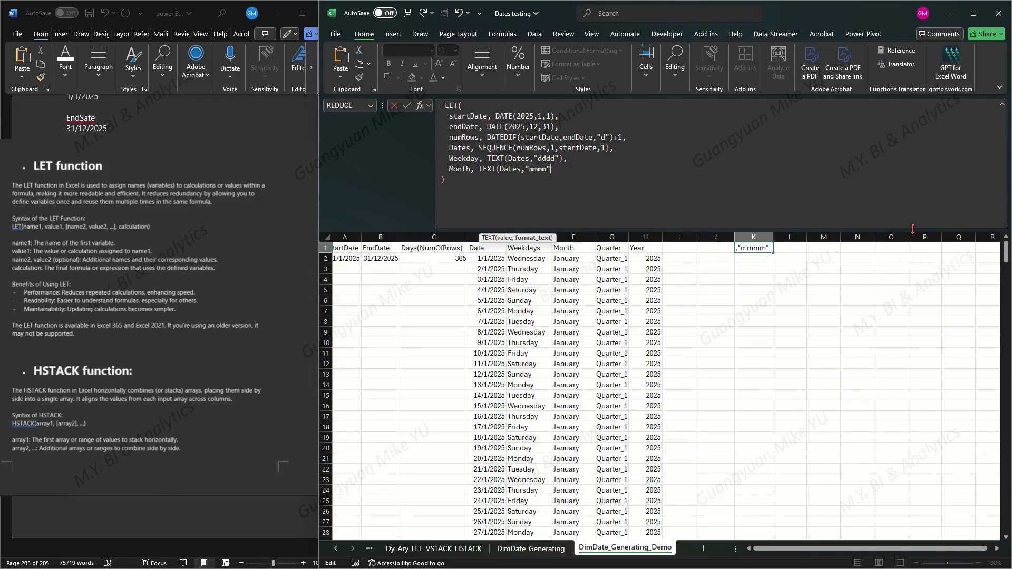
type("),")
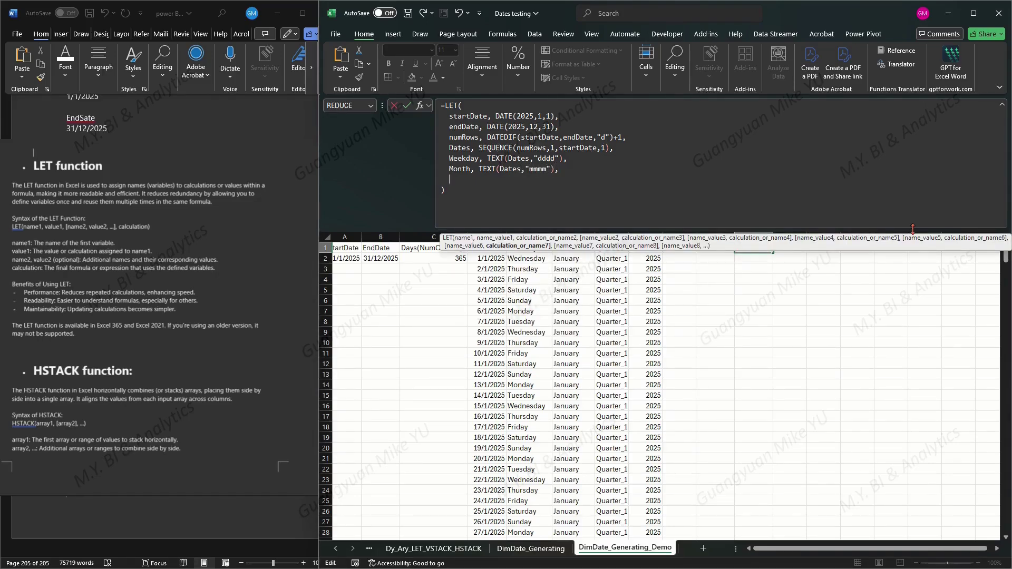
- Define Quarter in the LET formula as "Quarter_"&ROUNDUP(MONTH(Dates)/3,0)
type("Quarter, \"Quarter_\"&ROUND")
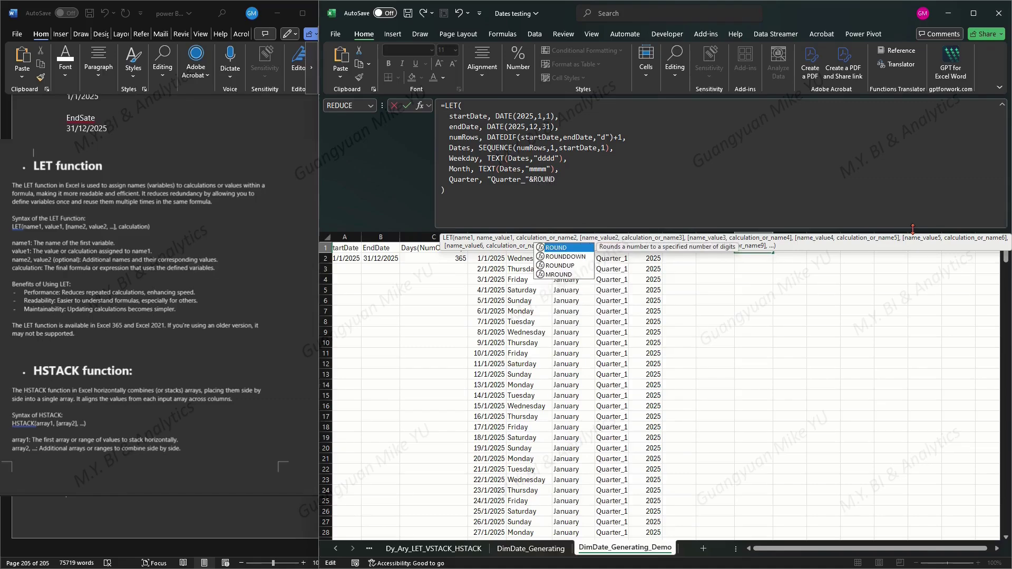
type("UP(")
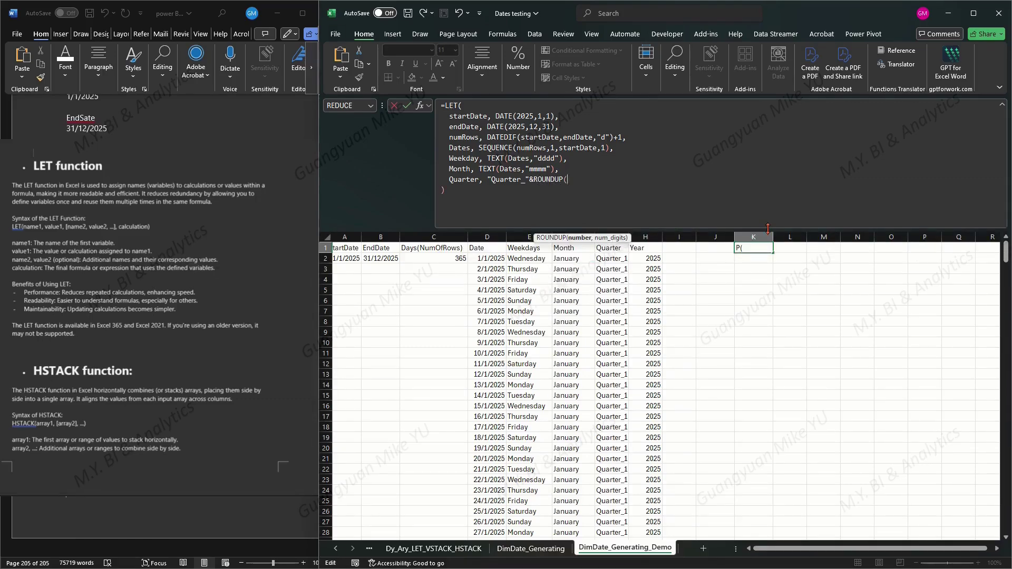
type("MONTH(")
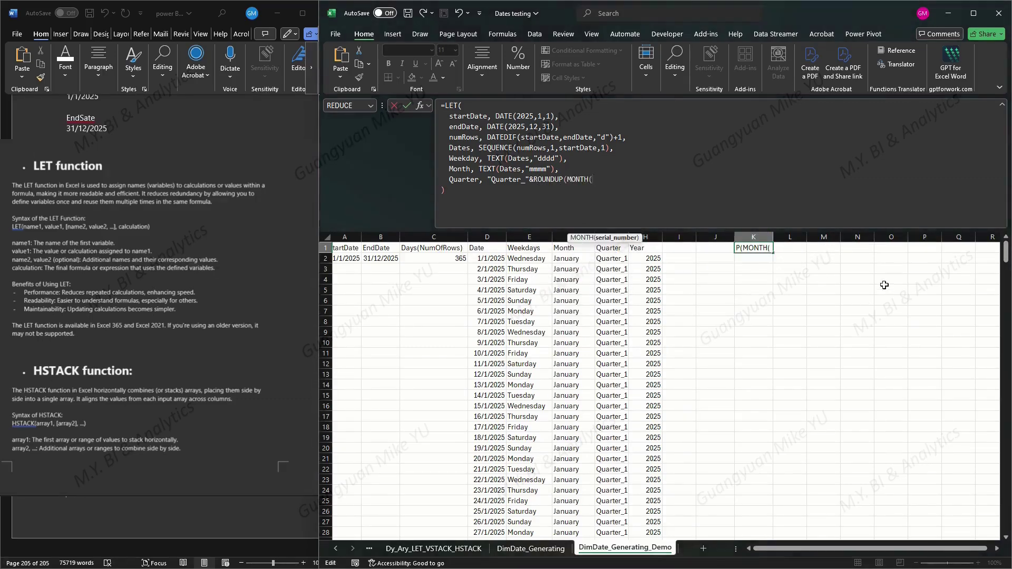
type("Dates")
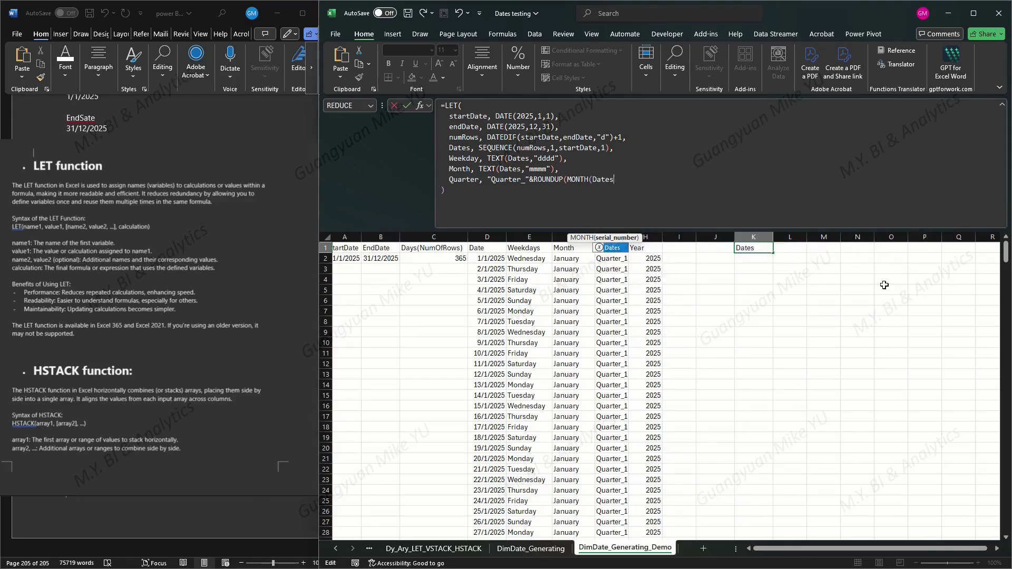
type(")/3,0),")
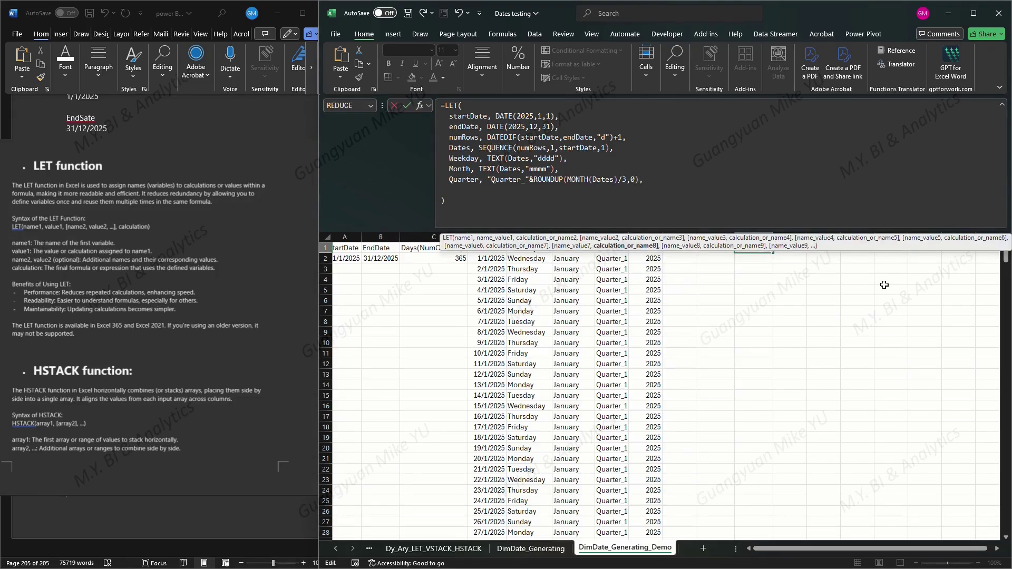
- Define Year in the LET formula as YEAR(Dates) on its own line
type("Year")
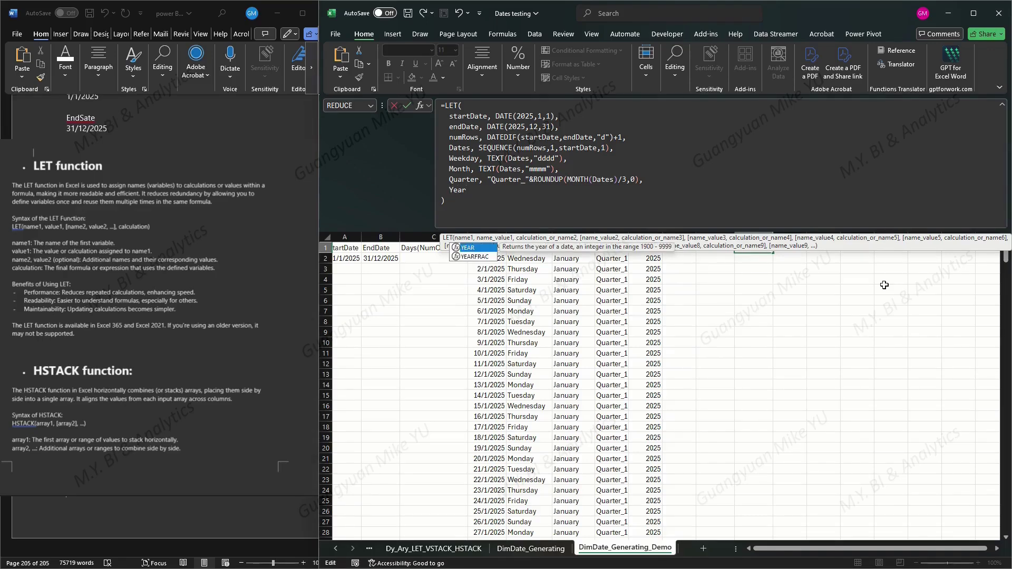
type(", YEAR")
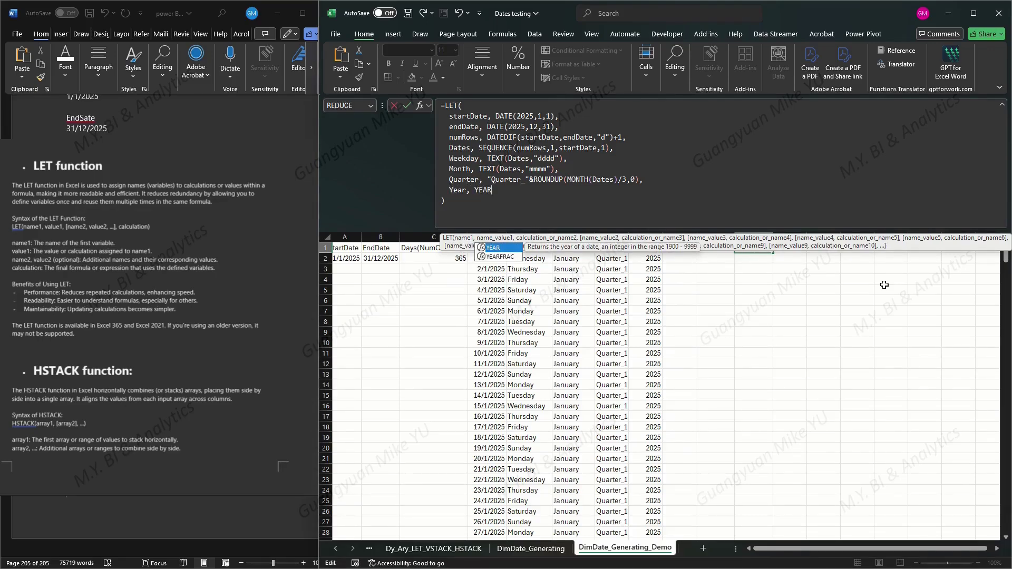
type("(Dates),he")
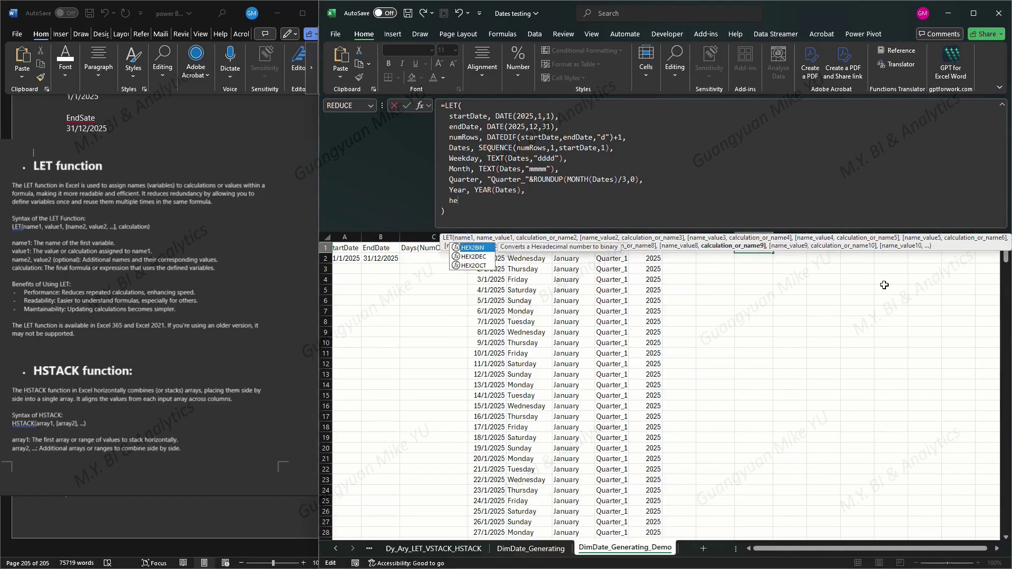
- Define headers in the LET formula as the array {"Date","Weekday","Month","Quarter","Year"}
type("aders,")
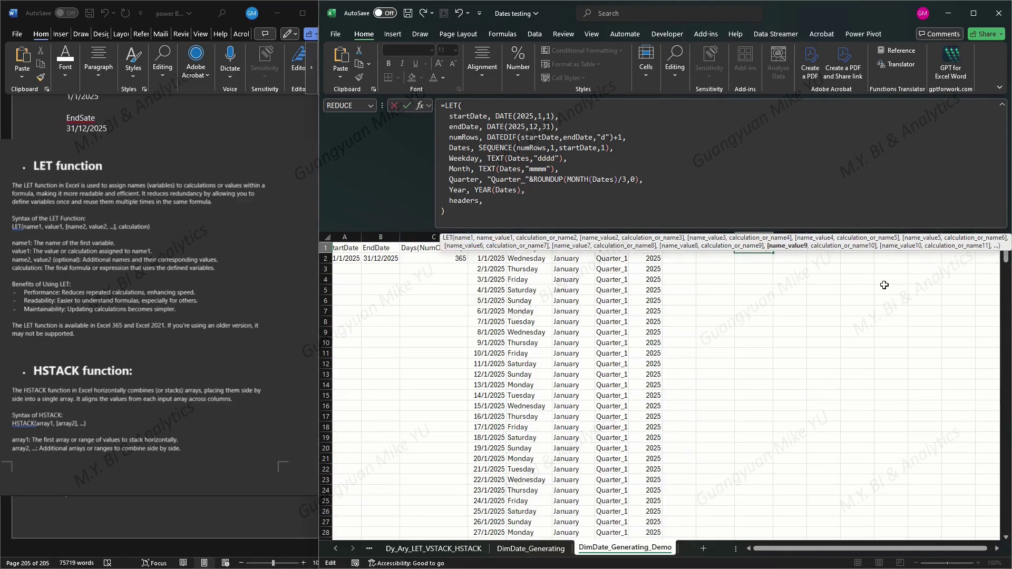
type(" {\"Date\",\"Weekday\",\"Month\",\"Querter\",\"Year")
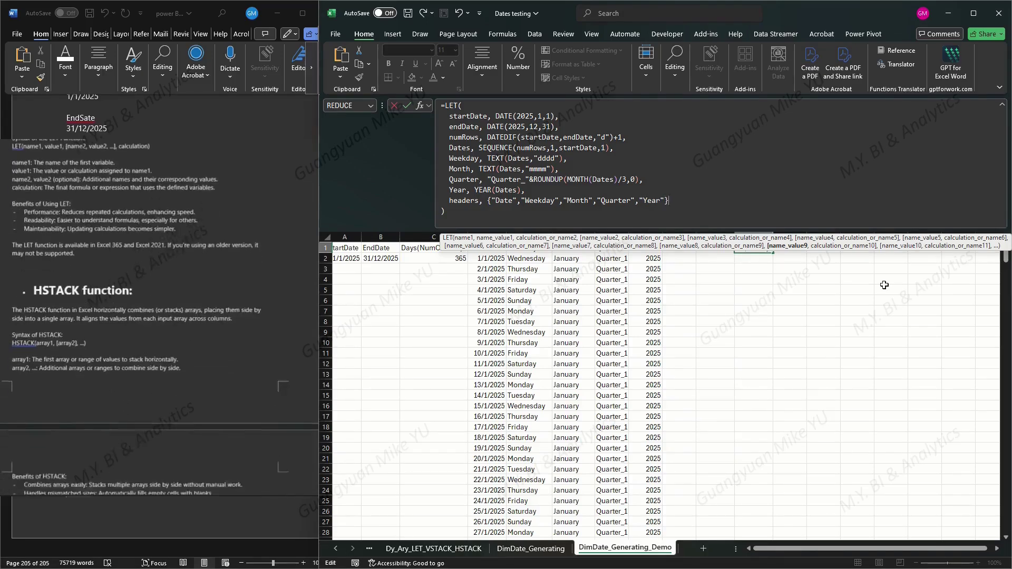
type(",")
key("alt+Return")
- Start the LET formula's final calculation as a VSTACK with headers as its first array
type("VSTACK")
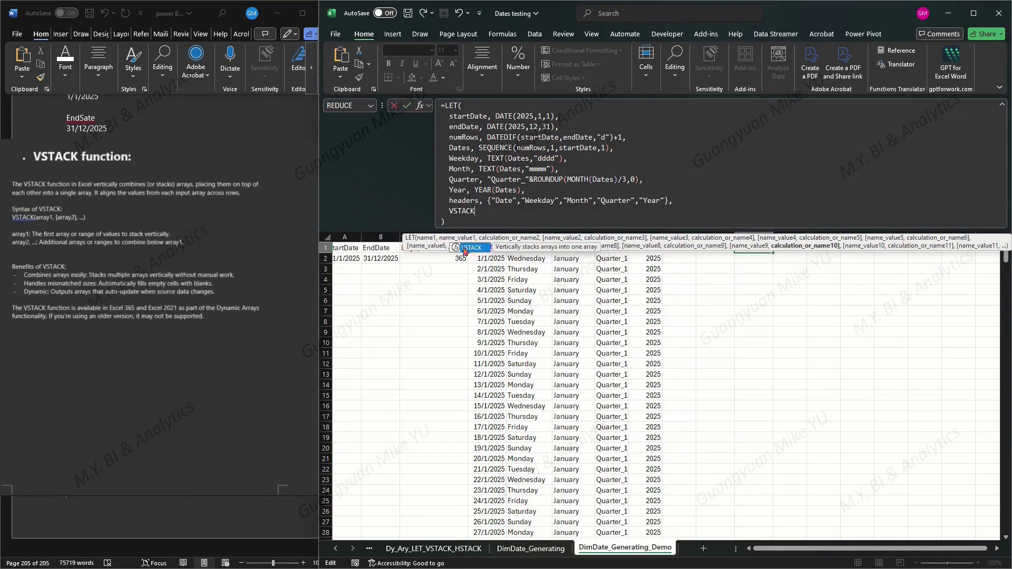
double_click(463, 248)
type("headers")
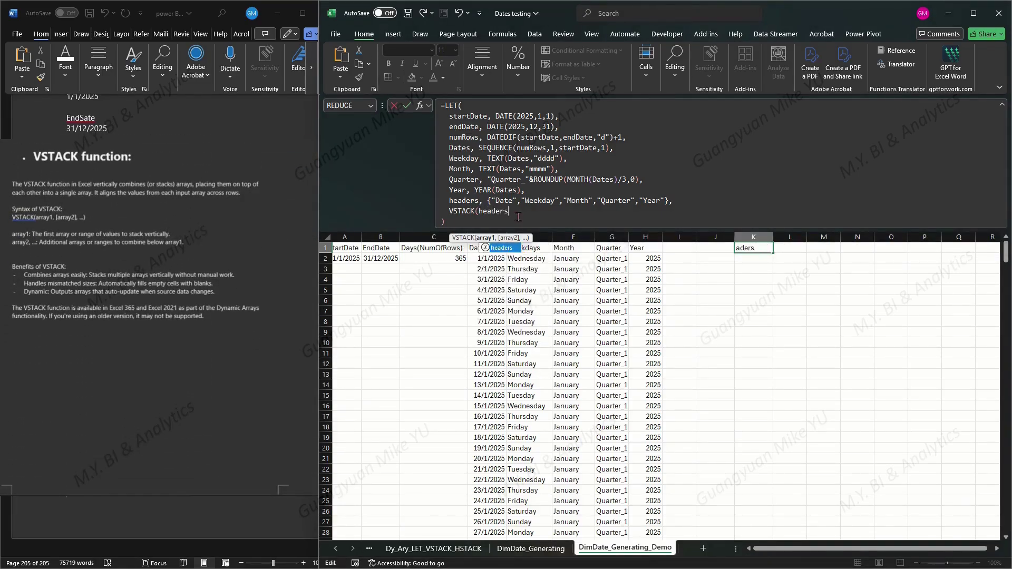
type(",")
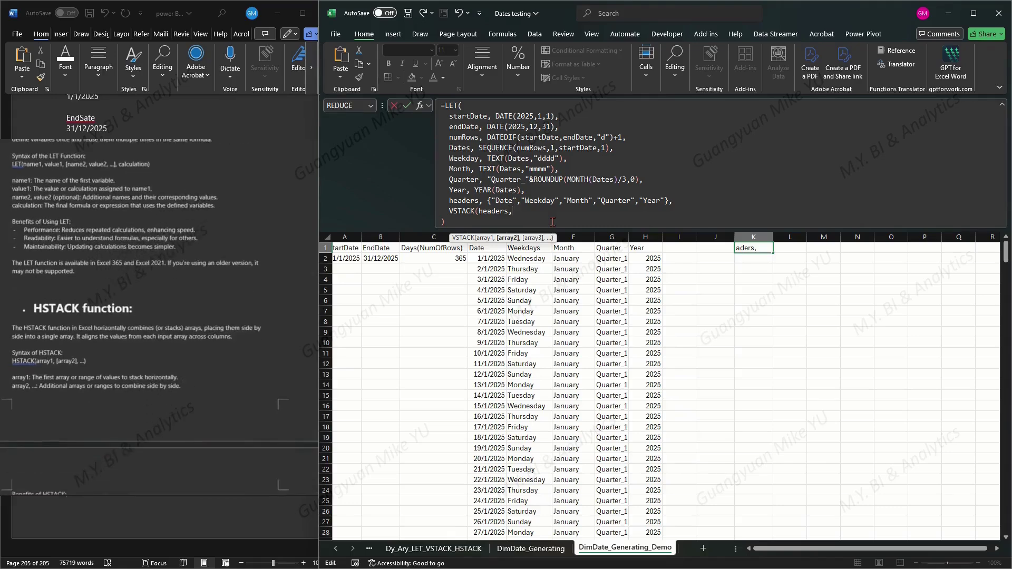
- Add HSTACK(Dates,Weekday,Month,Quarter,Year) as the second VSTACK array, close both functions and enter the finished formula in K1
type("HSTACK(")
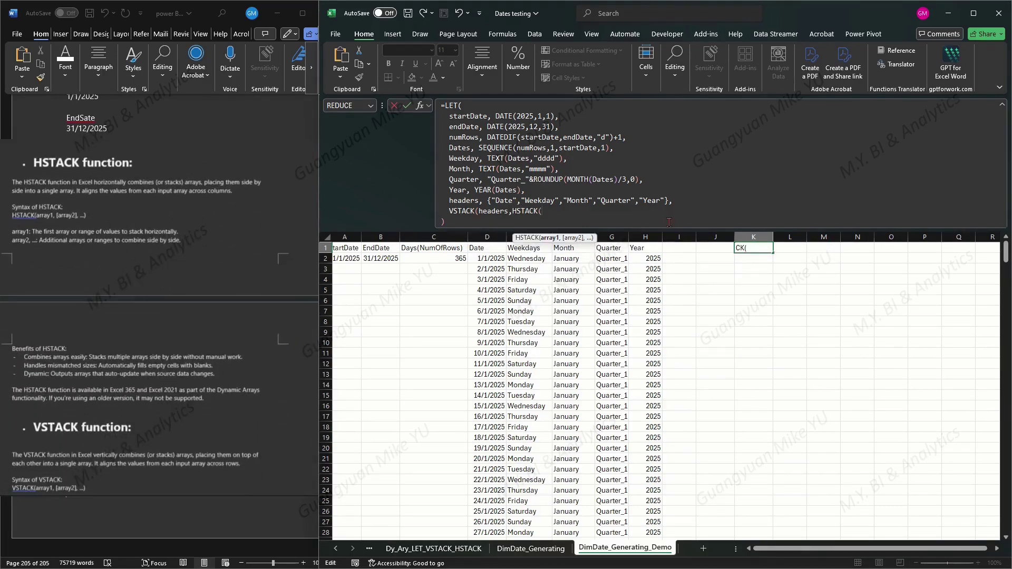
type("Dates")
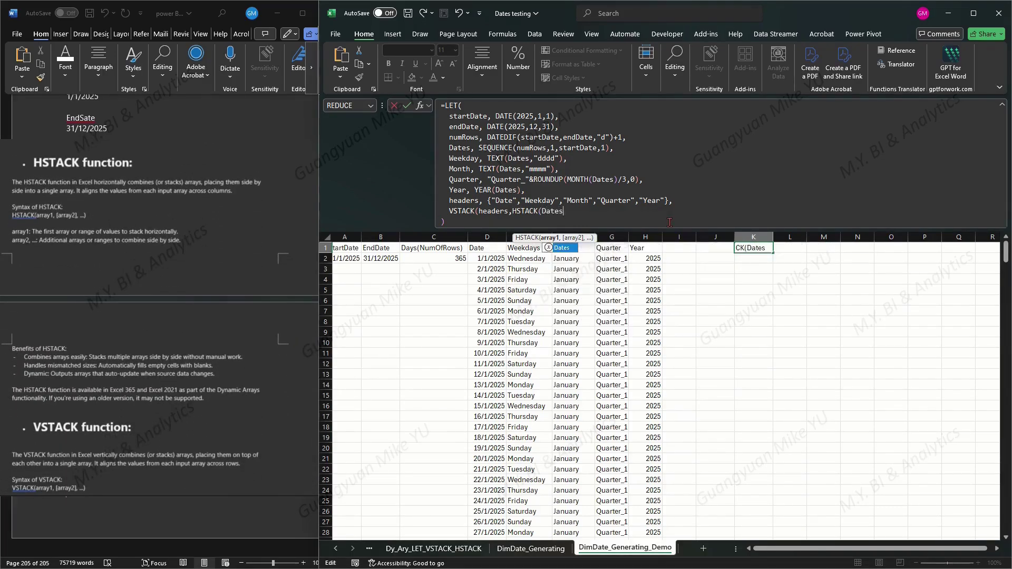
type(",Weekday")
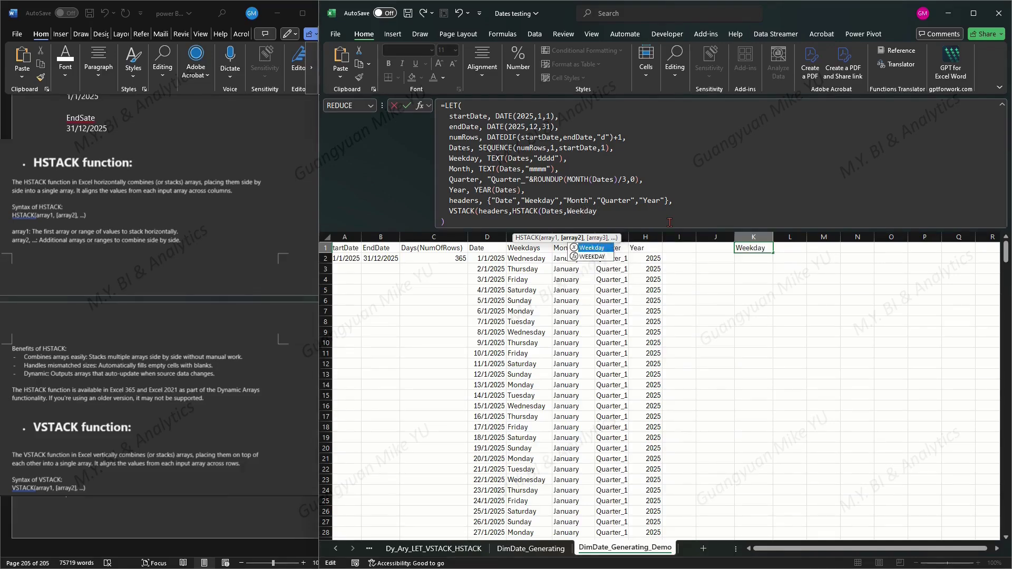
type(",")
type("M")
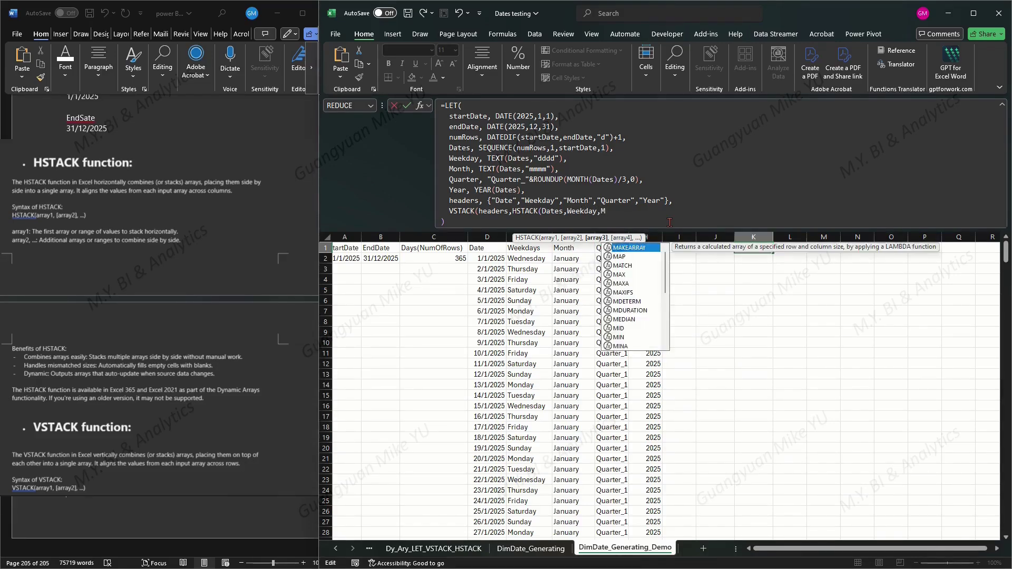
type("onth")
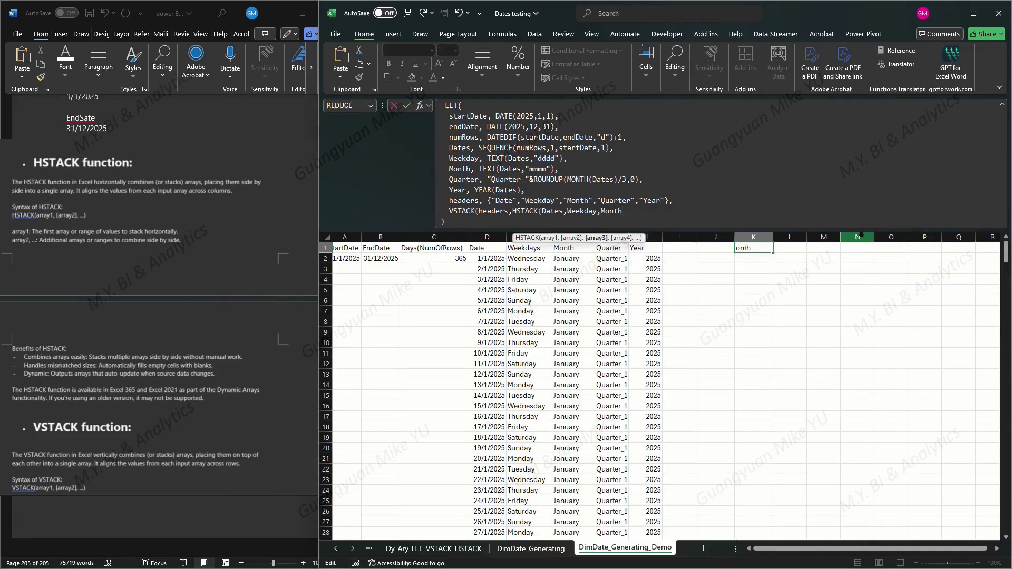
type(",Quar")
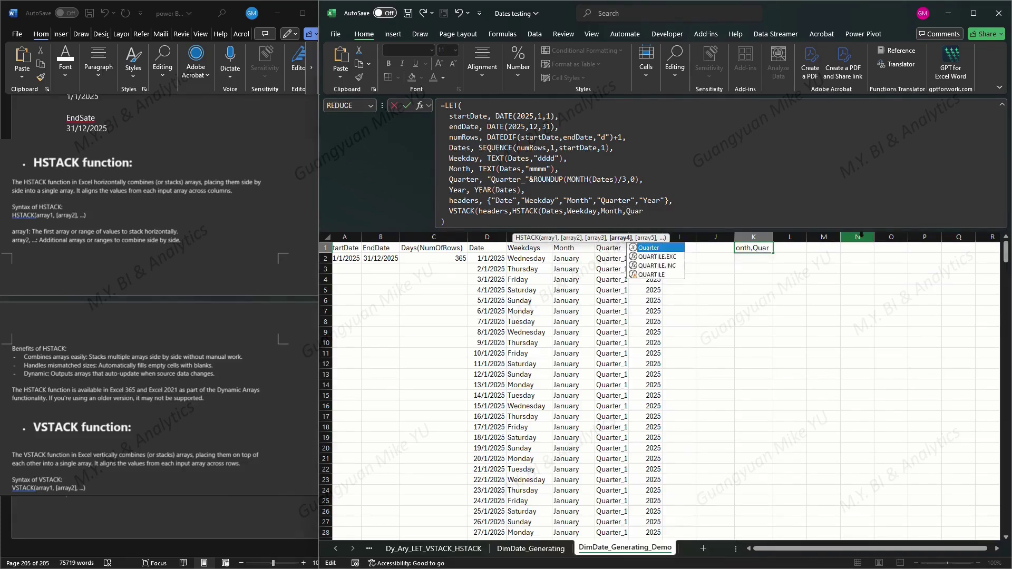
type("ter,Year")
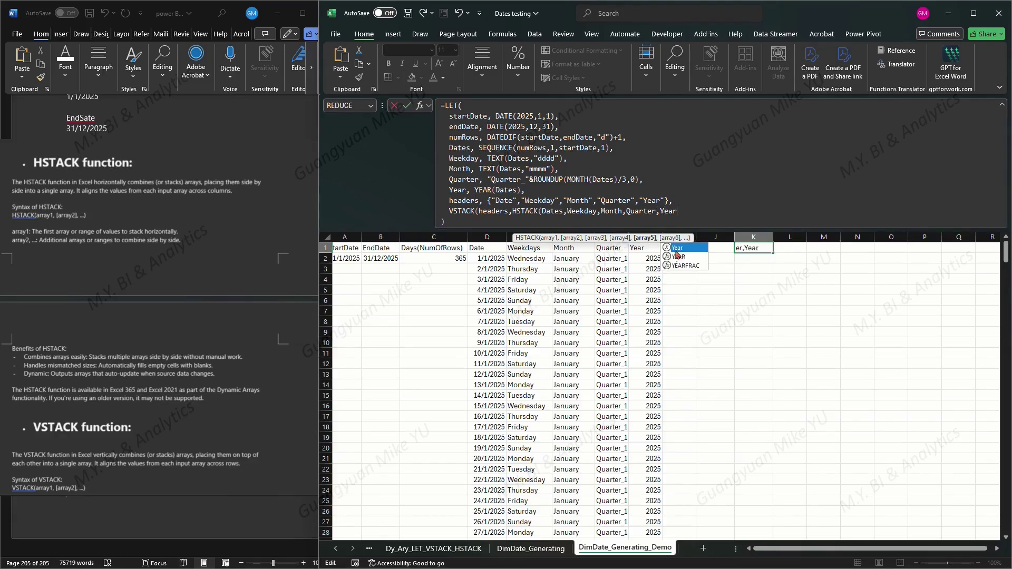
key("Escape")
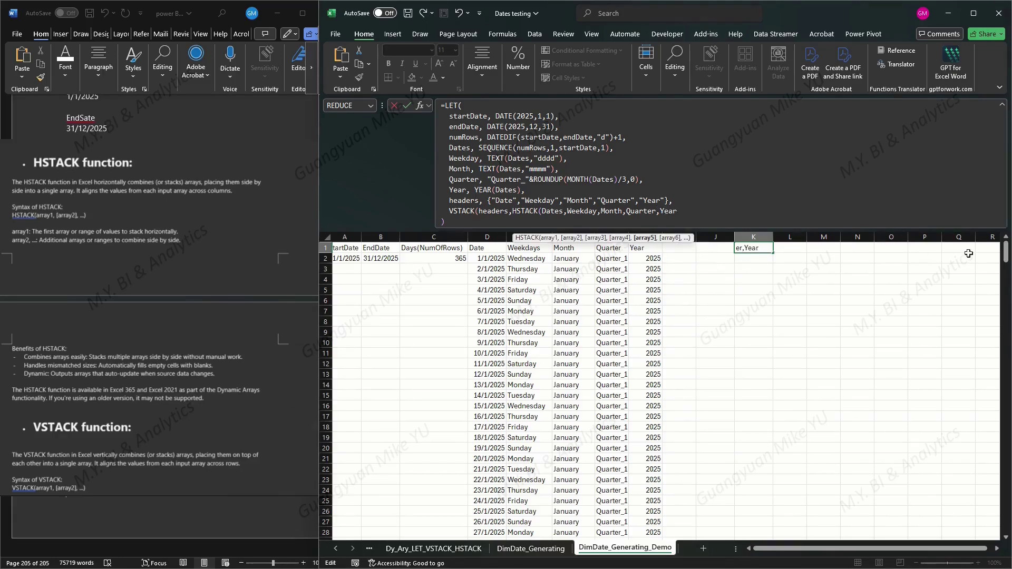
type(")")
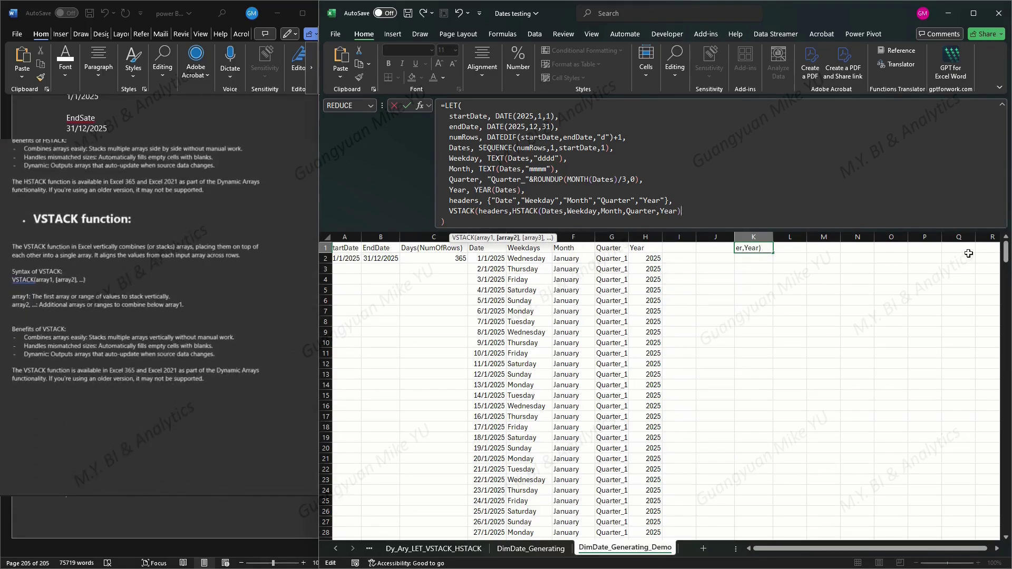
type(")")
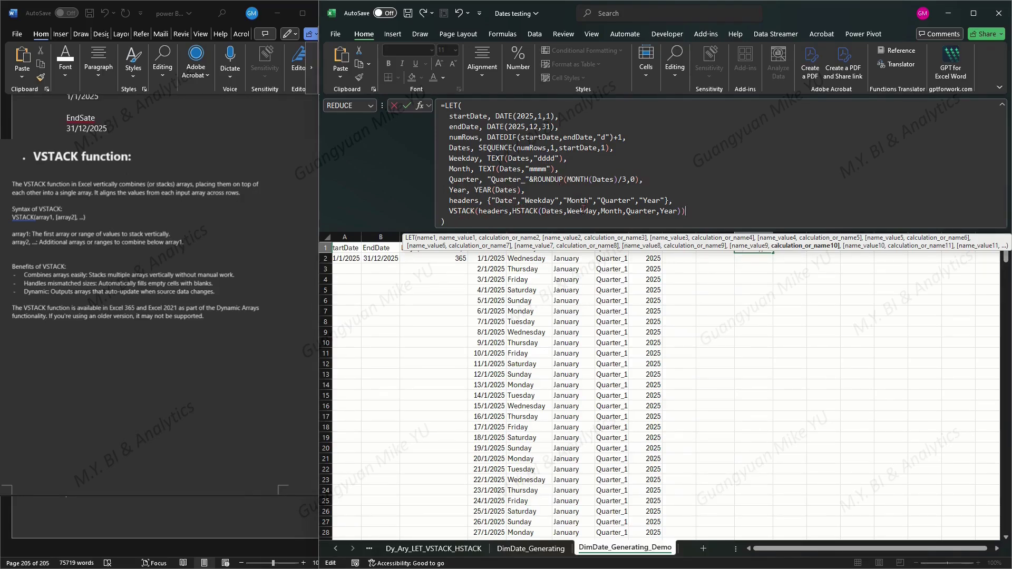
left_click(406, 105)
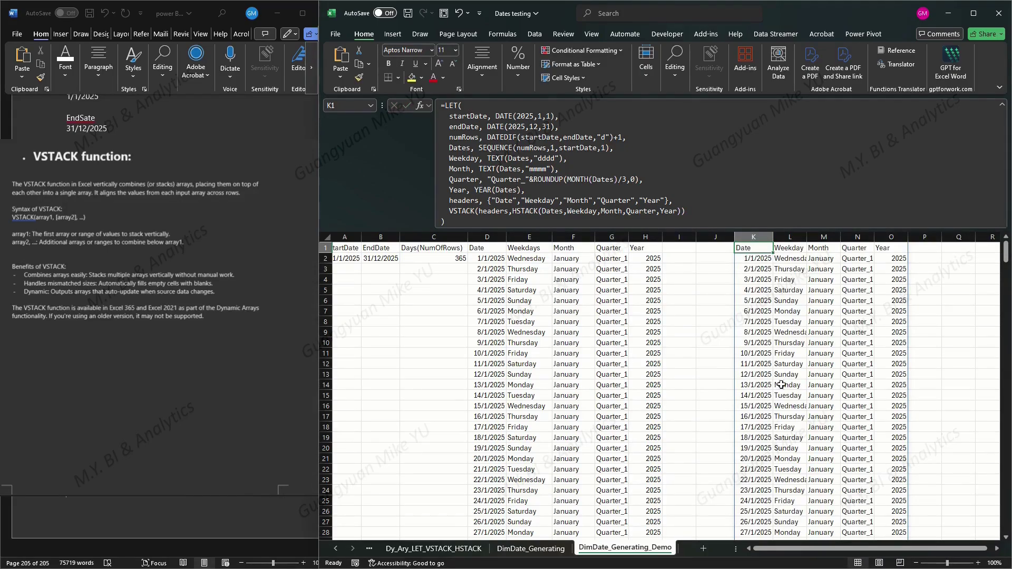
left_click(1003, 106)
mouse_move(1005, 143)
left_mouse_down()
mouse_move(1007, 511)
mouse_move(1005, 126)
left_mouse_up()
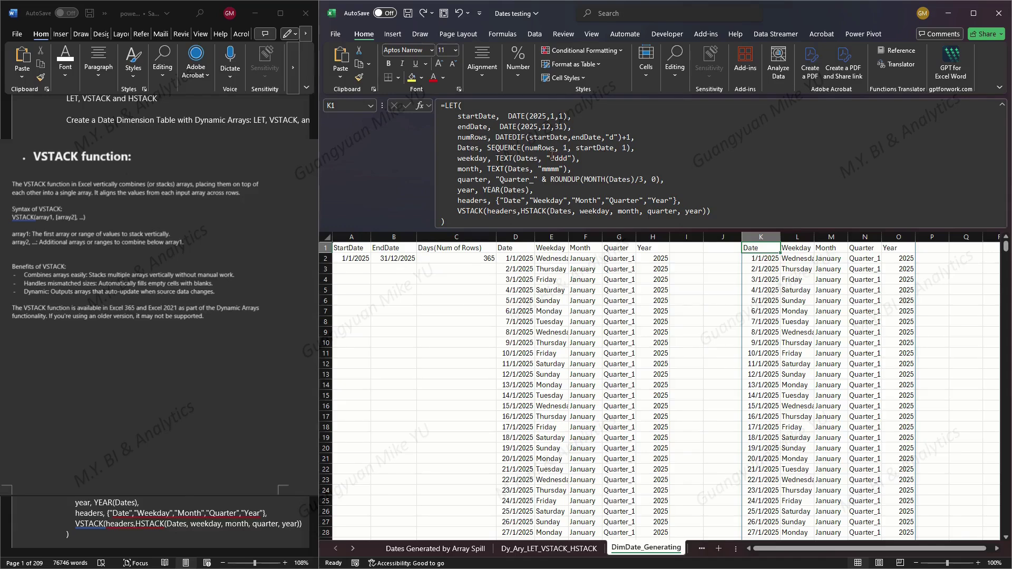
- In the K1 LET formula of the DimDate_Generating sheet, make startDate a reference to cell A2
left_click(567, 117)
key("BackSpace")
key("BackSpace")
key("BackSpace")
key("BackSpace")
key("BackSpace")
key("BackSpace")
key("BackSpace")
key("BackSpace")
key("BackSpace")
key("BackSpace")
key("BackSpace")
key("BackSpace")
key("BackSpace")
key("BackSpace")
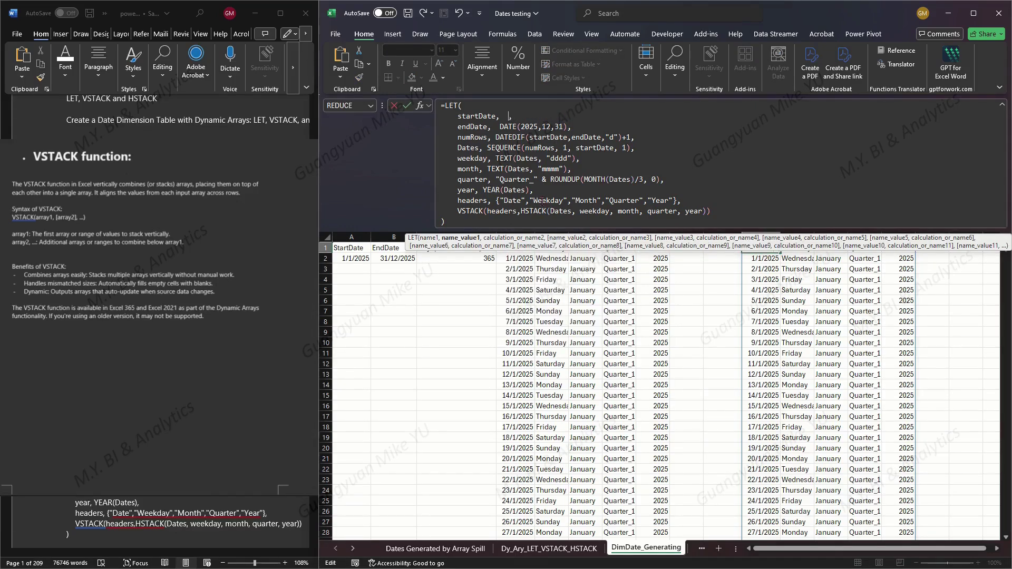
left_click(353, 258)
- Make endDate in the LET formula a reference to cell B2, enter the formula and collapse the formula bar
left_click(568, 128)
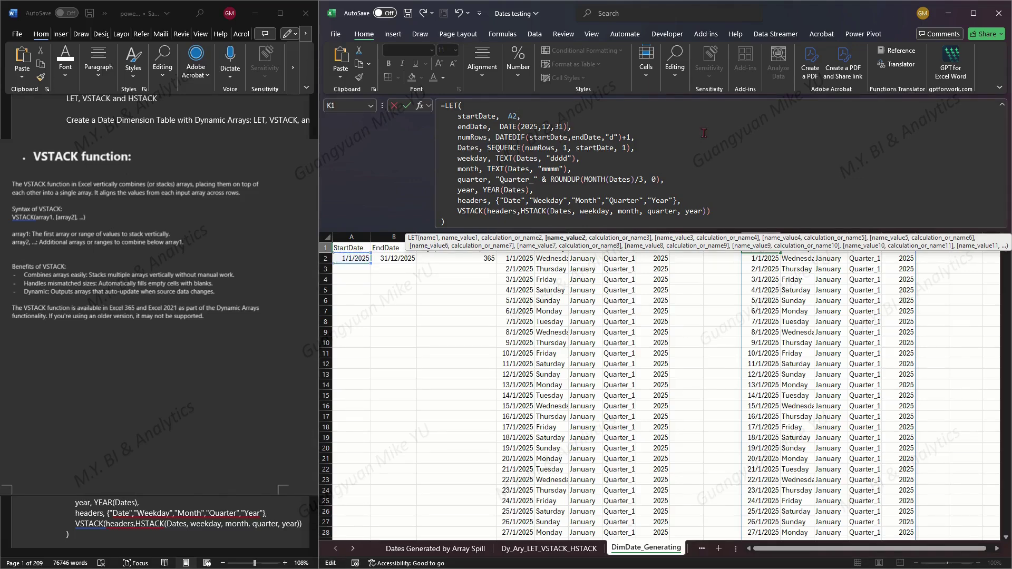
key("BackSpace")
key("BackSpace")
key("BackSpace")
key("BackSpace")
key("BackSpace")
key("BackSpace")
key("BackSpace")
key("BackSpace")
key("BackSpace")
key("BackSpace")
key("BackSpace")
key("BackSpace")
key("BackSpace")
key("BackSpace")
key("BackSpace")
key("BackSpace")
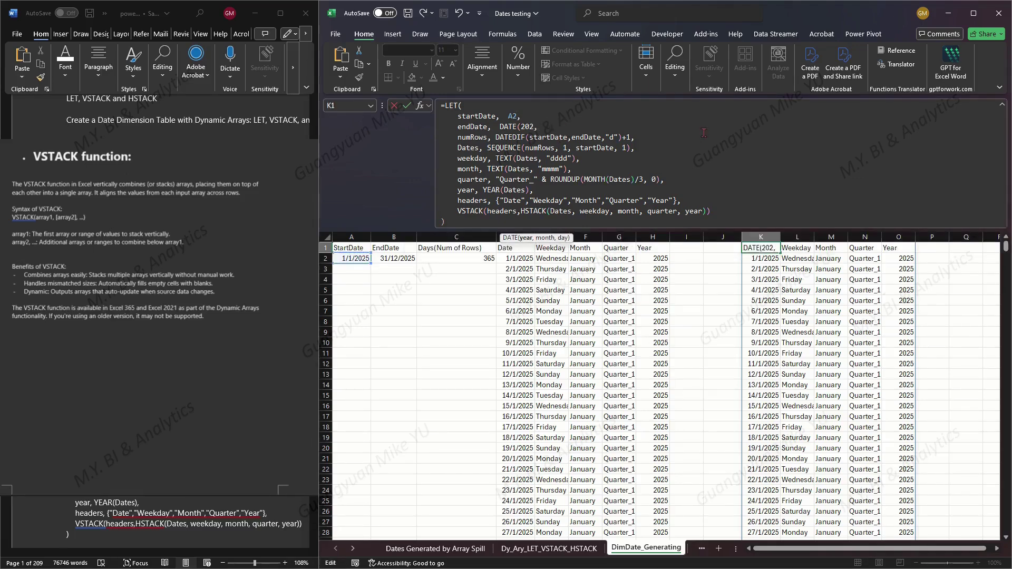
type("D")
key("BackSpace")
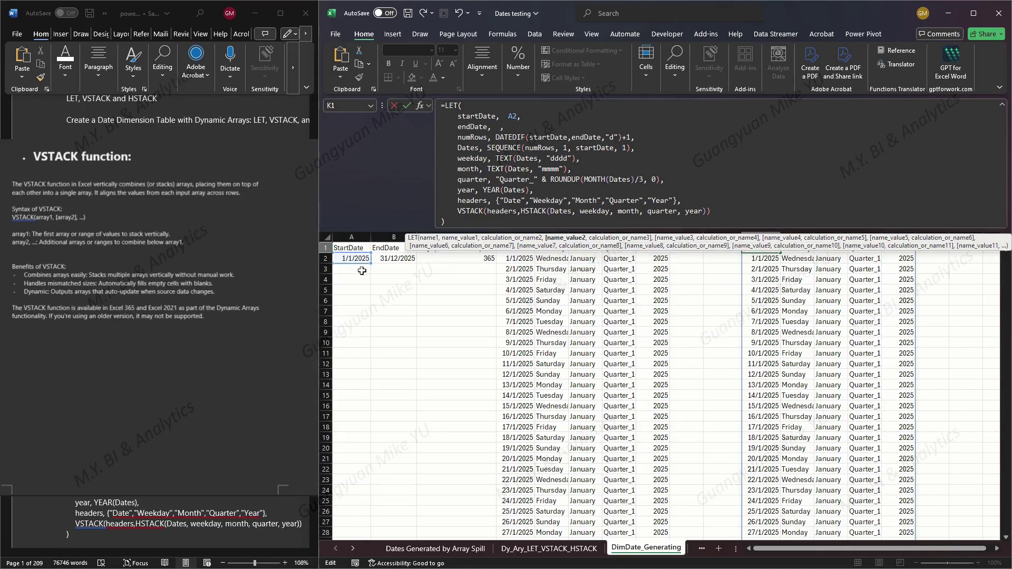
left_click(397, 259)
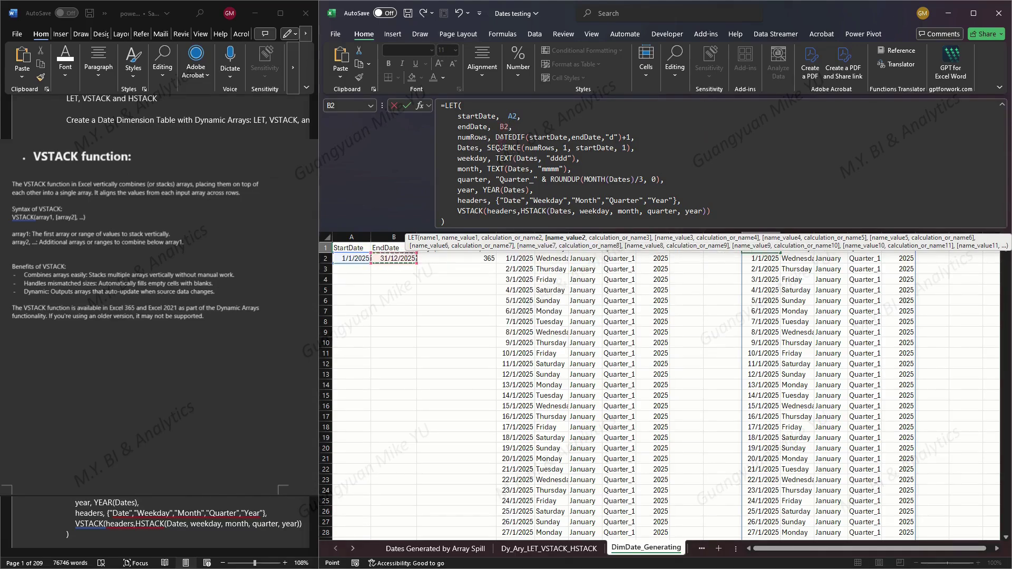
left_click(407, 106)
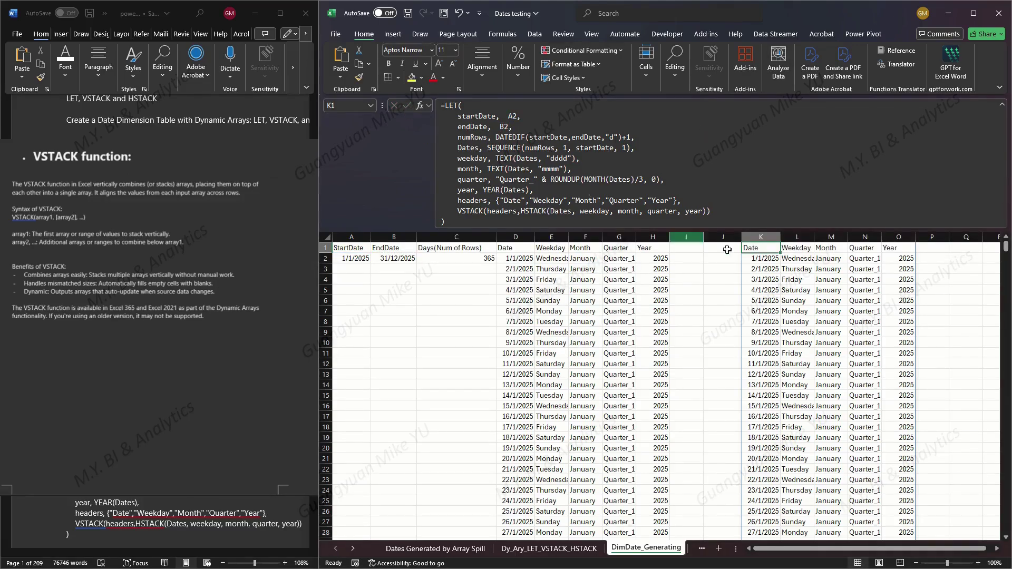
left_click(1003, 107)
left_click_drag(784, 550, 817, 550)
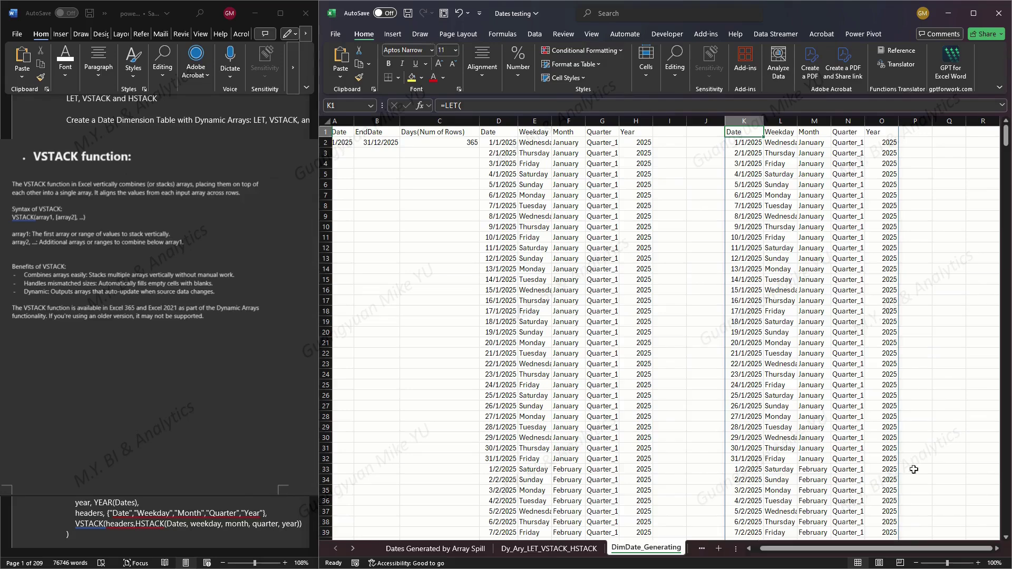
mouse_move(1007, 138)
left_mouse_down()
mouse_move(1005, 339)
mouse_move(1005, 136)
left_mouse_up()
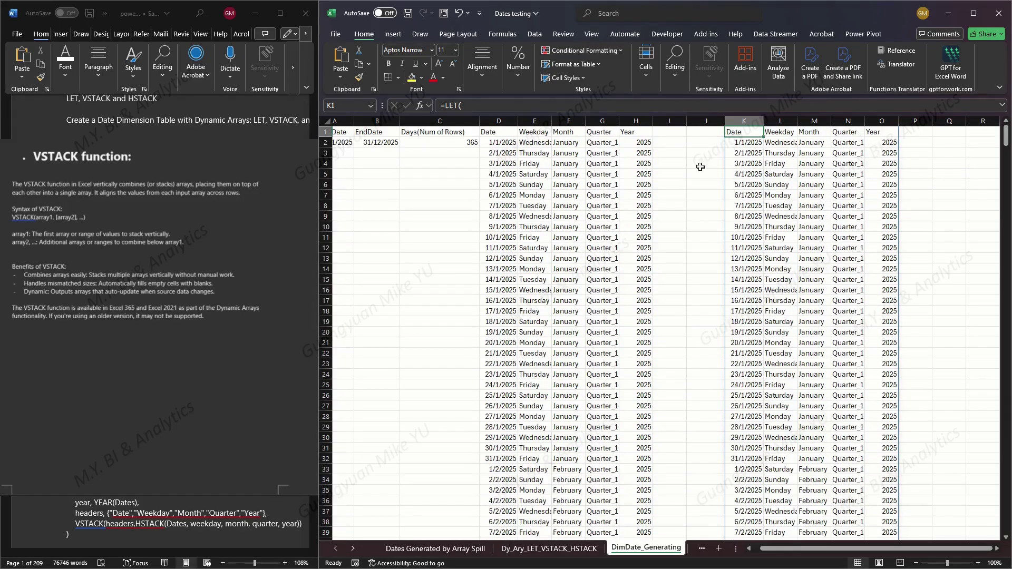
- Set the EndDate in B2 to 31/12/2026 and check the last rows of both date tables
left_click_drag(780, 551, 756, 552)
left_click(393, 144)
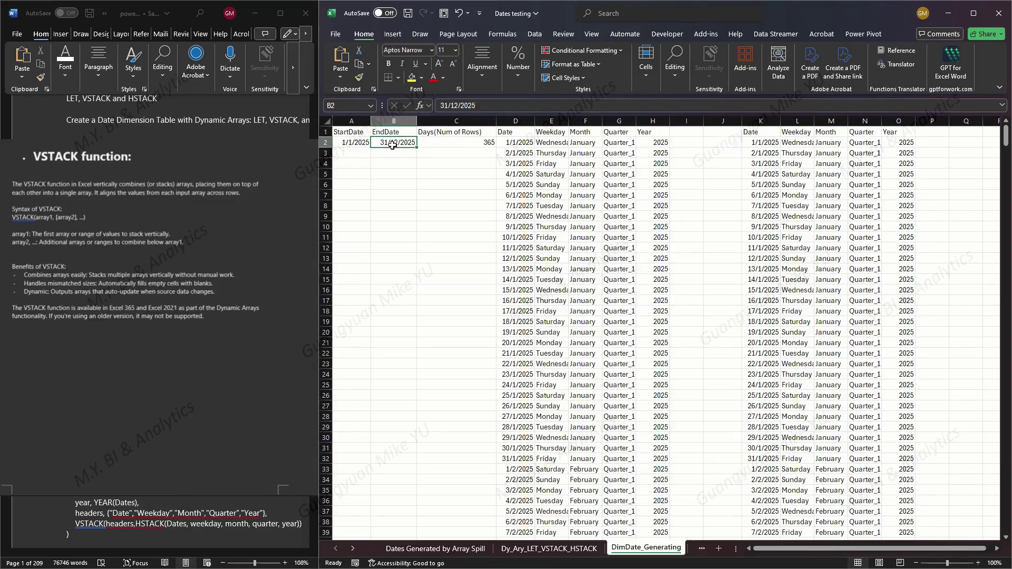
left_click(490, 108)
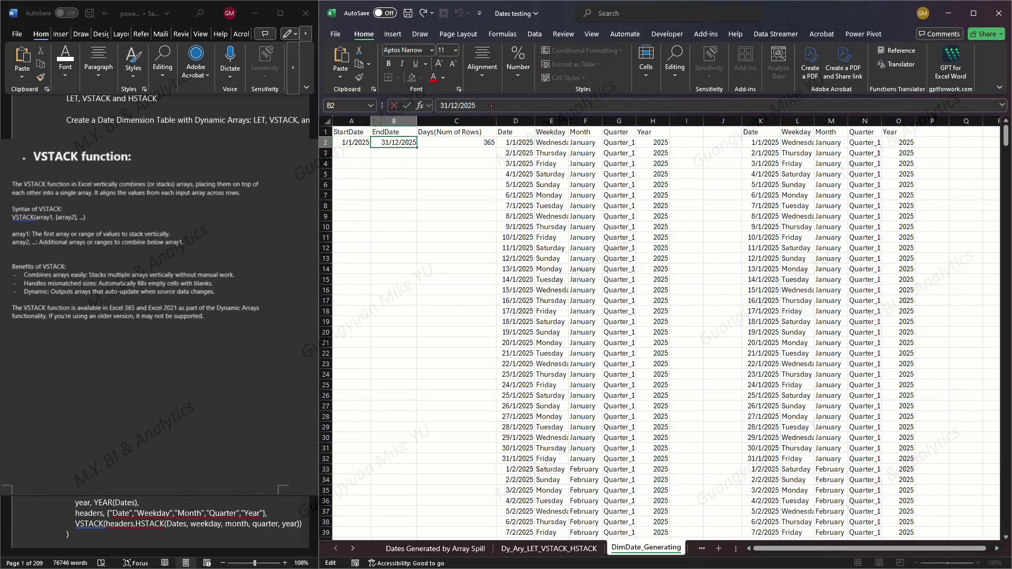
key("BackSpace")
type("6")
left_click(407, 107)
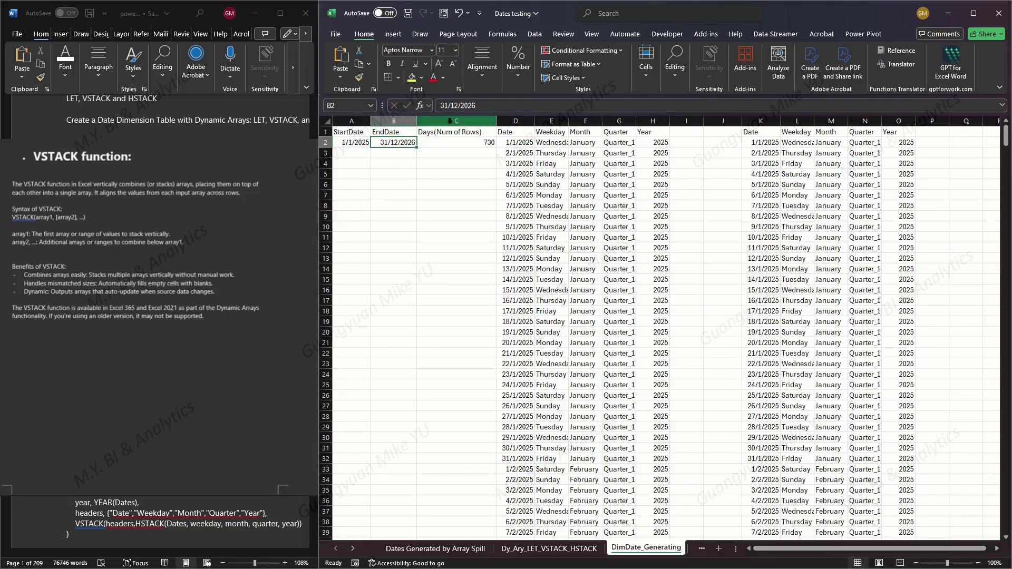
left_click_drag(822, 551, 829, 552)
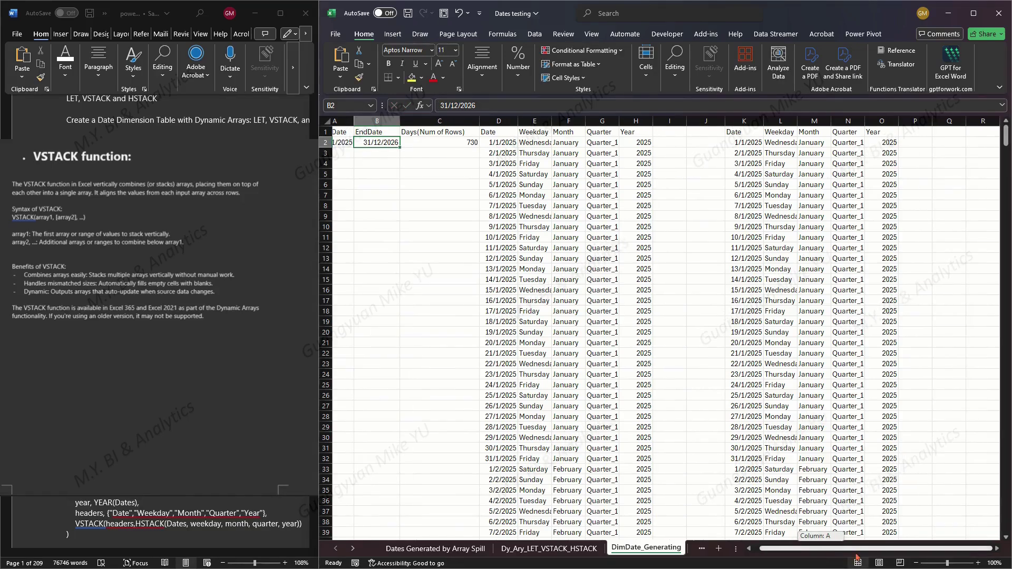
left_click_drag(1006, 140, 1000, 522)
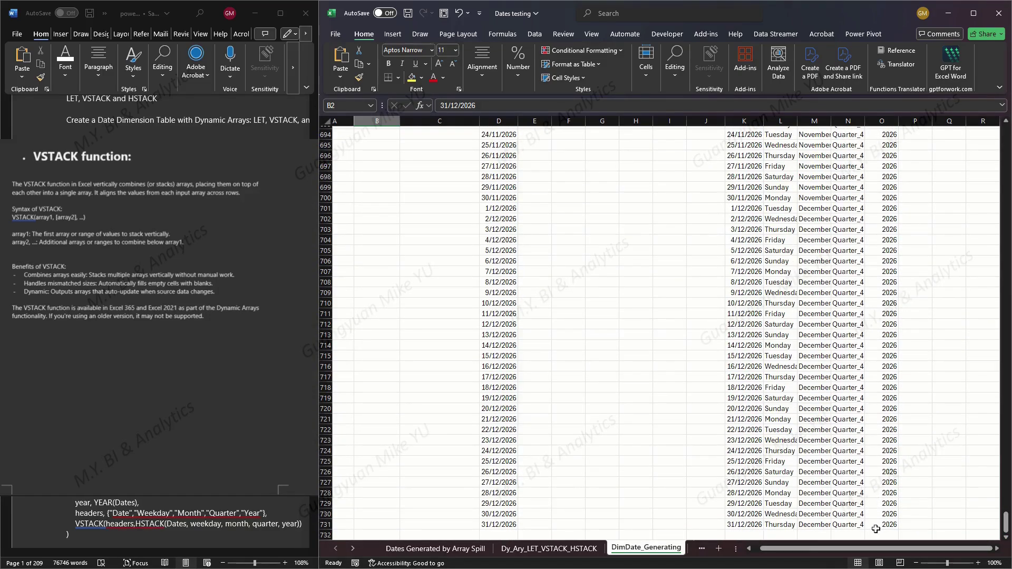